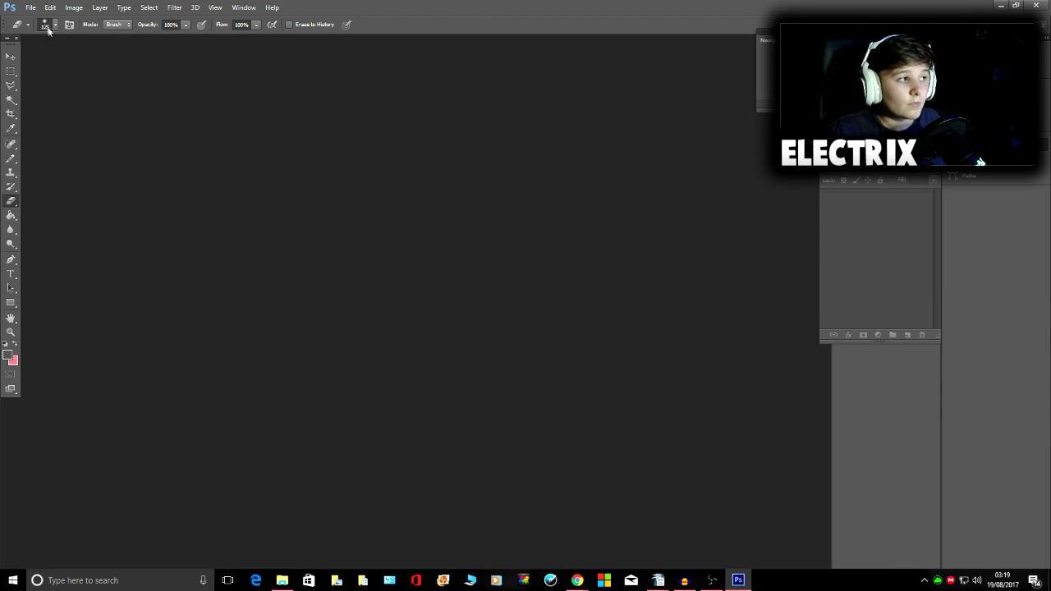
Step: Create a new 1280 × 720 px document with a transparent background
click(31, 8)
click(40, 19)
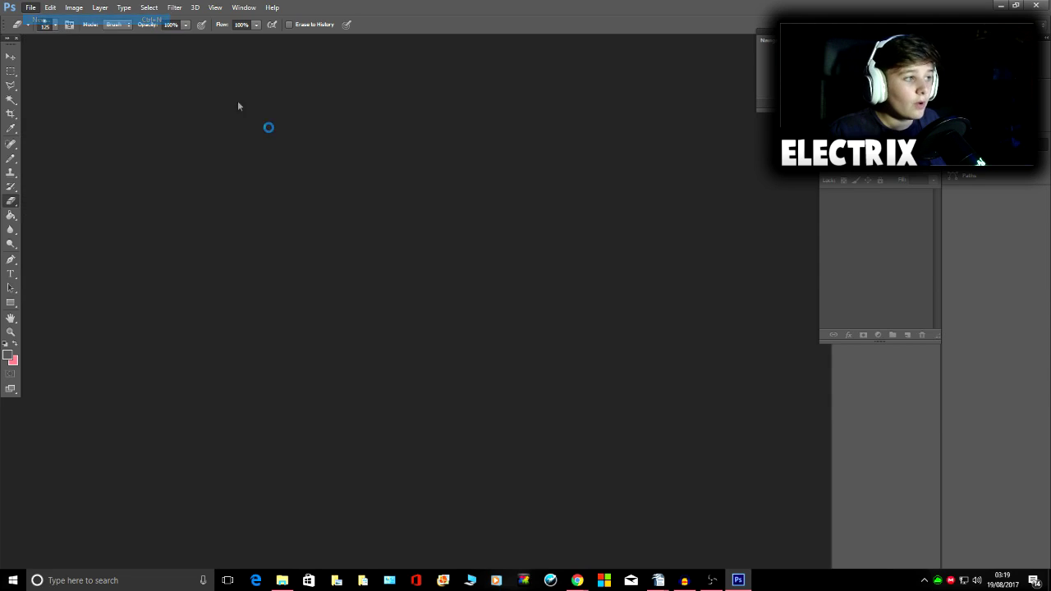
double_click(483, 199)
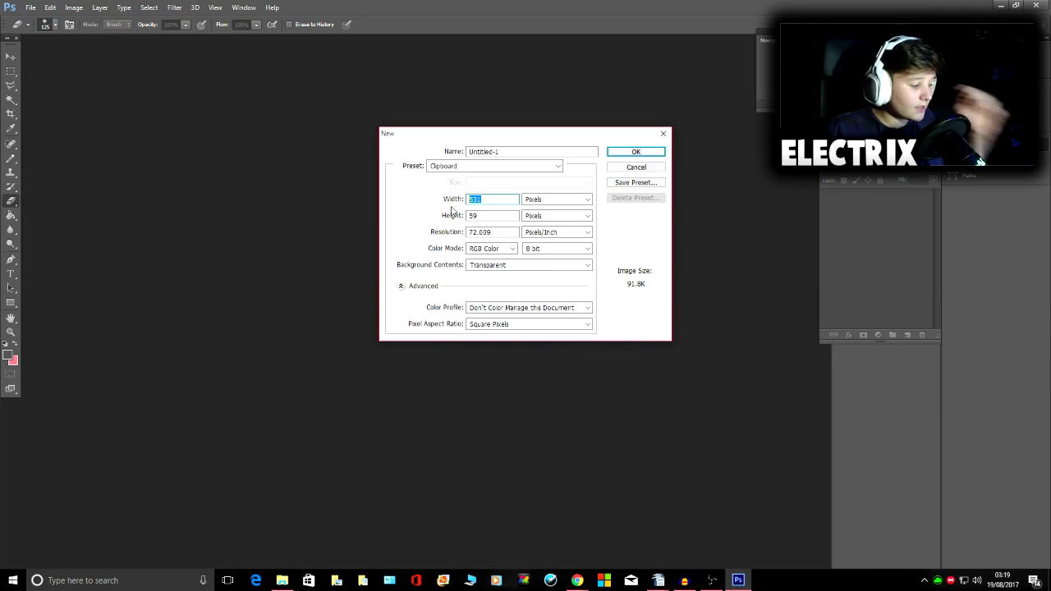
text(1280)
key(Tab)
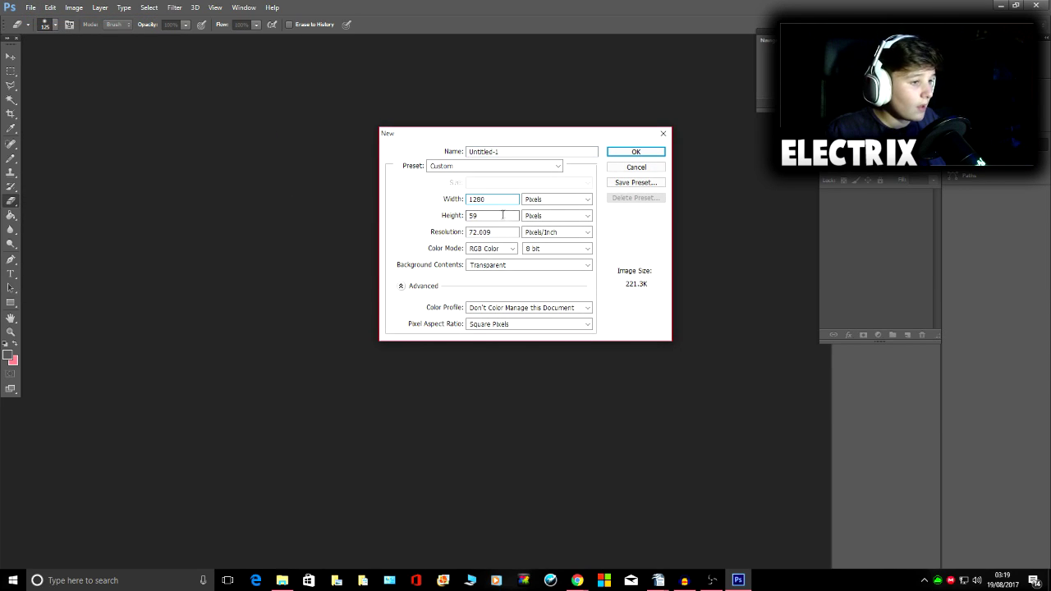
text(720)
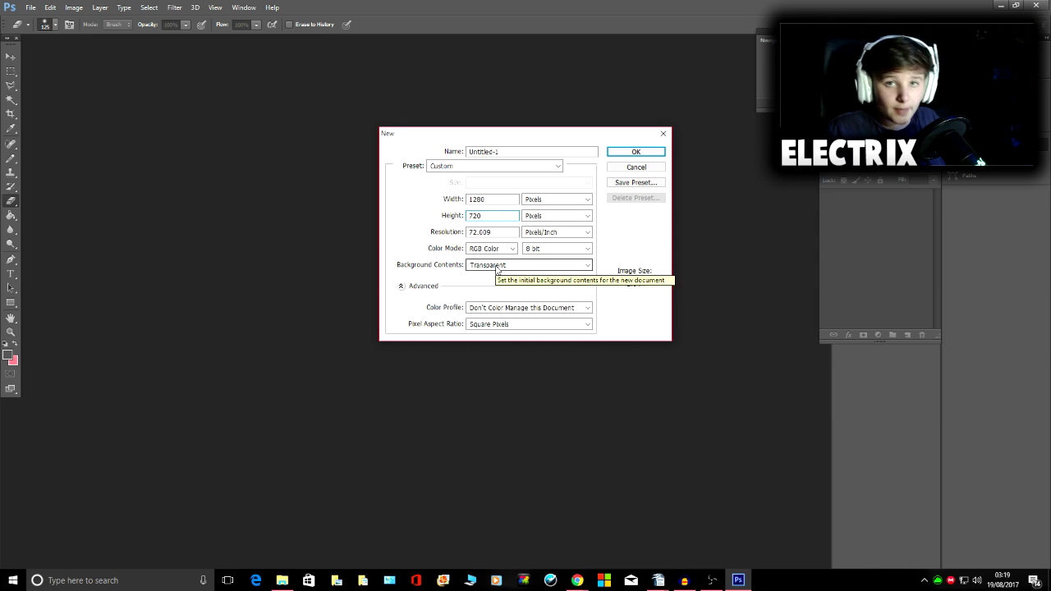
click(635, 152)
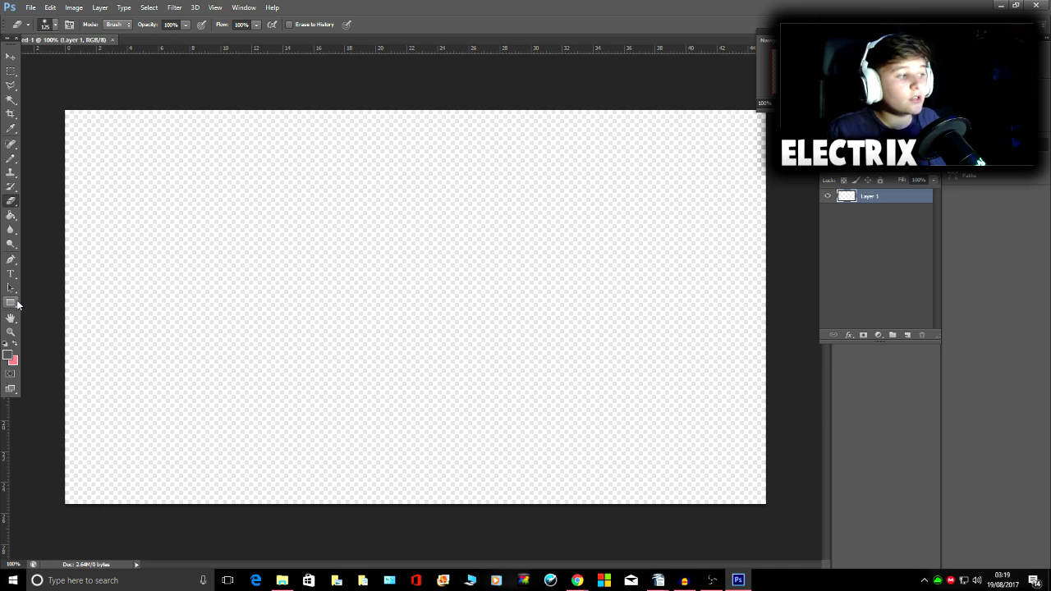
Step: Draw a white-filled rectangle bar, about 1377 × 89 px, across the canvas top
click(15, 303)
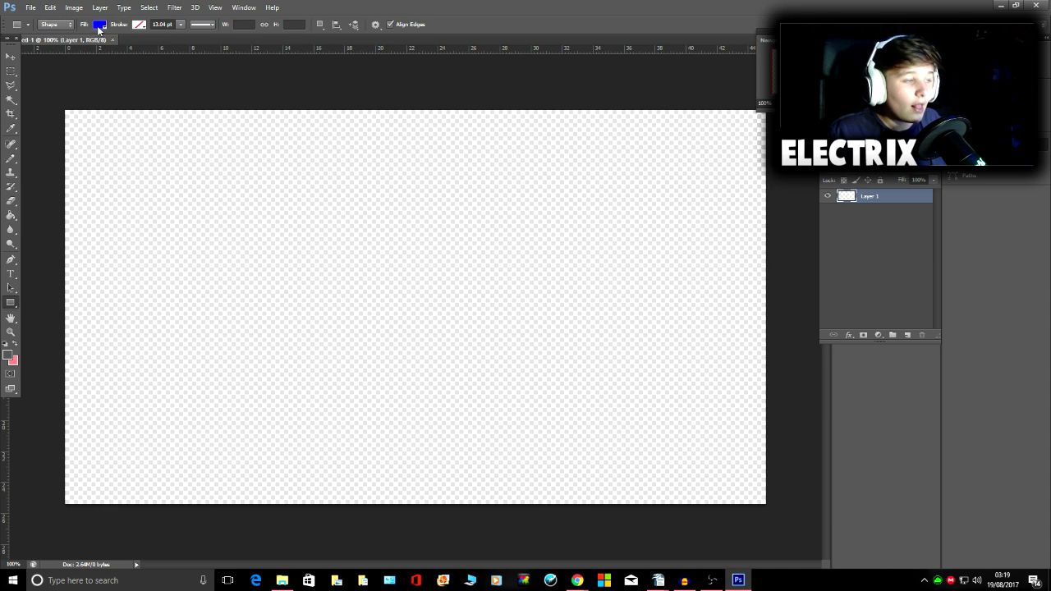
click(99, 25)
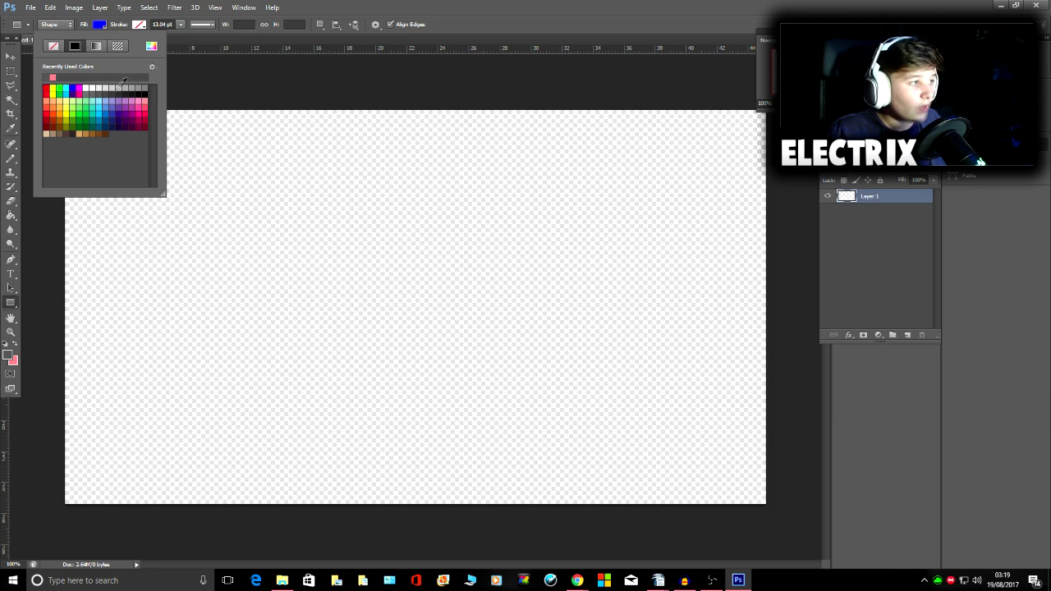
click(92, 89)
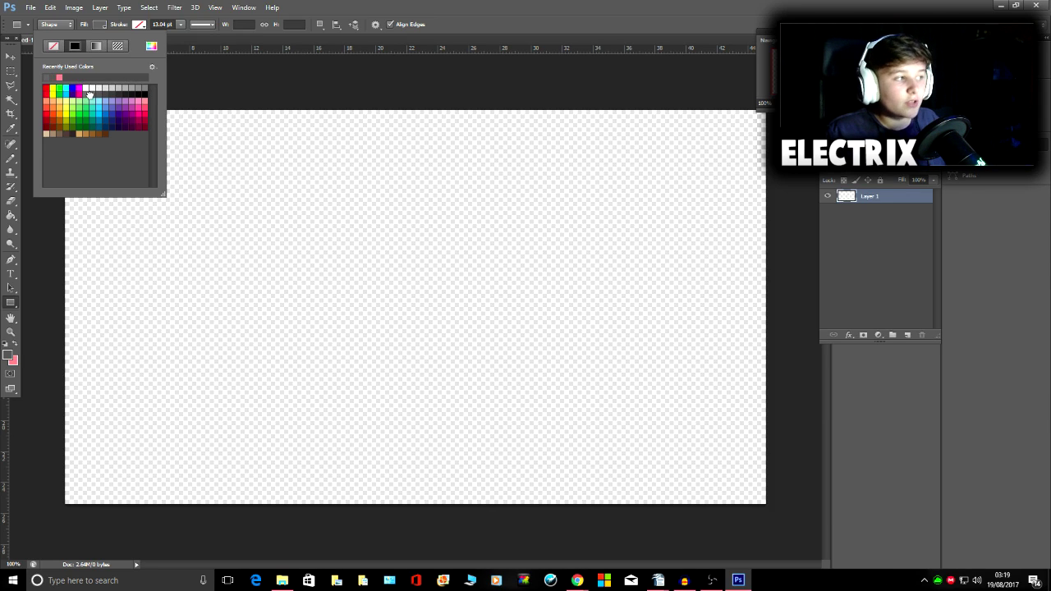
click(6, 60)
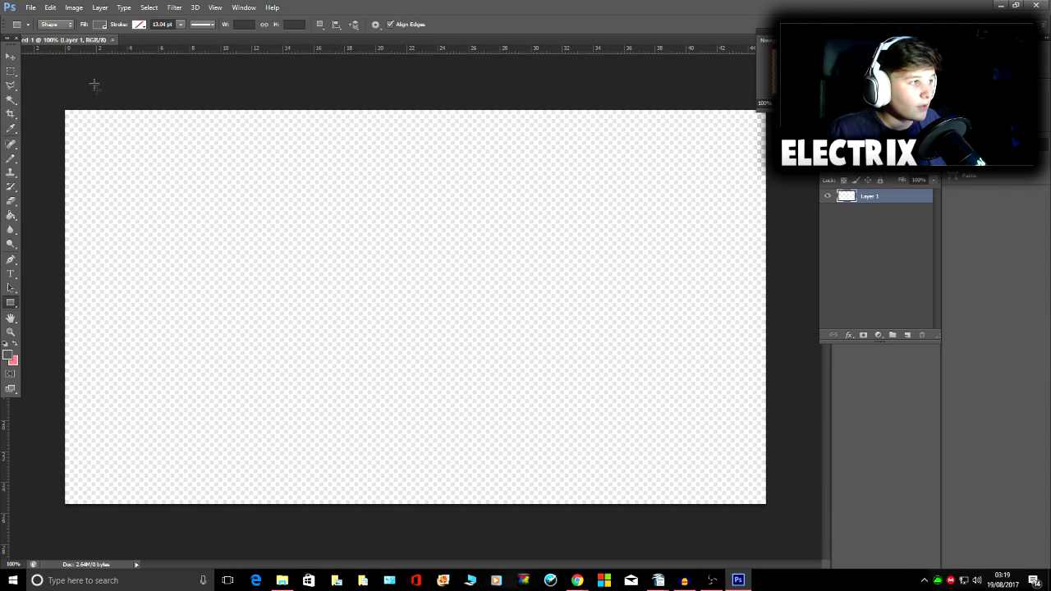
drag(46, 96, 772, 146)
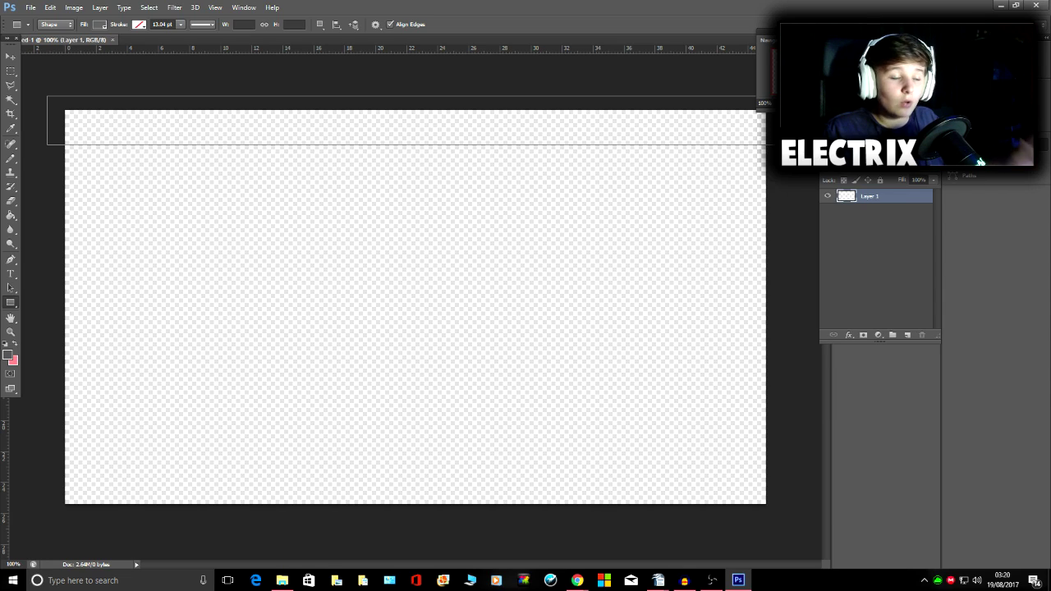
drag(800, 144, 801, 144)
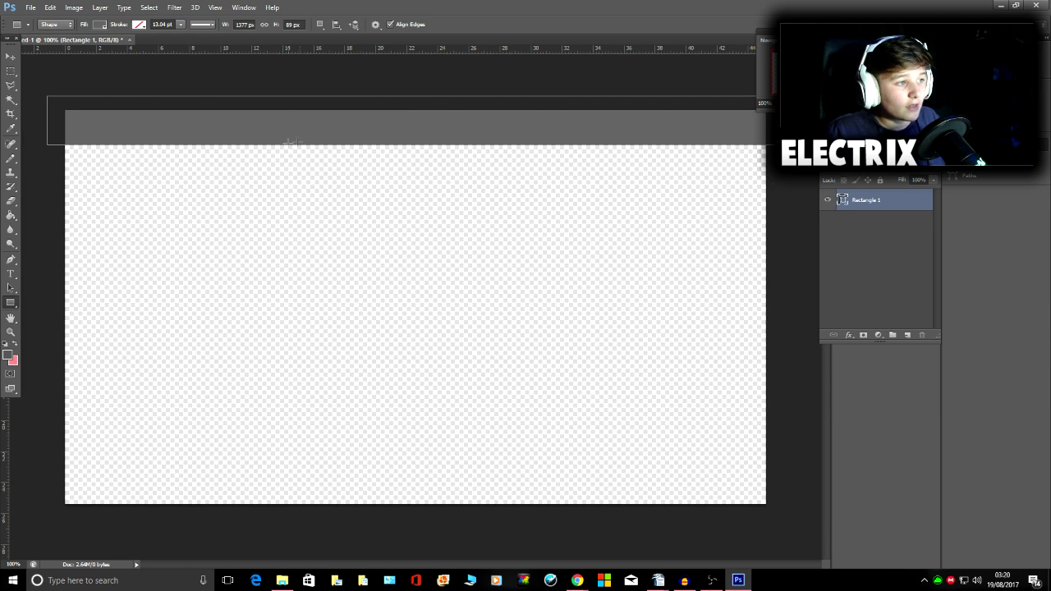
right_click(866, 200)
Step: Enable a Gradient Overlay on the bar and make its left stop blue
click(907, 174)
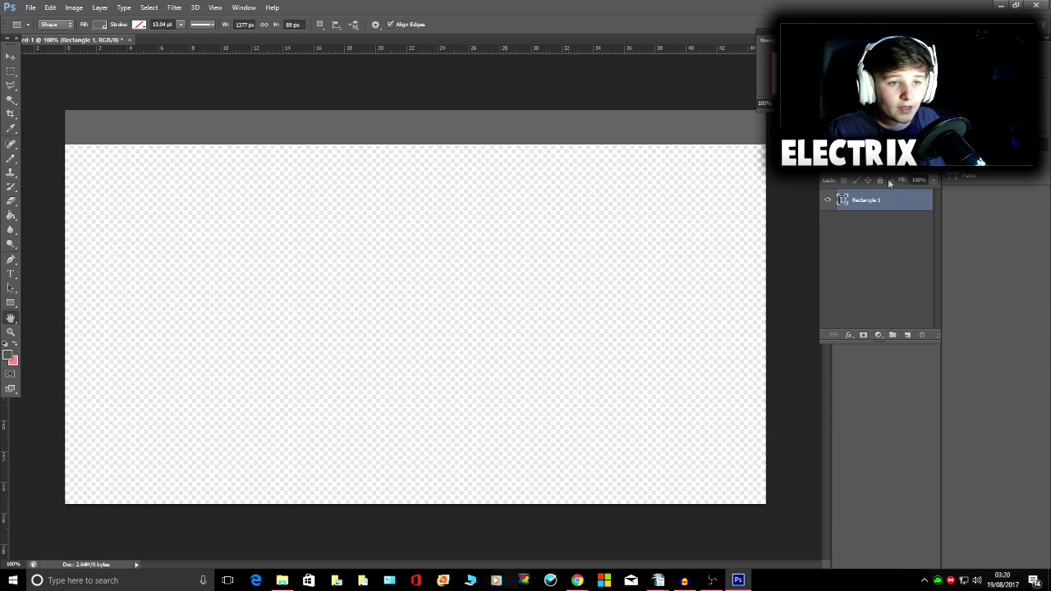
click(702, 387)
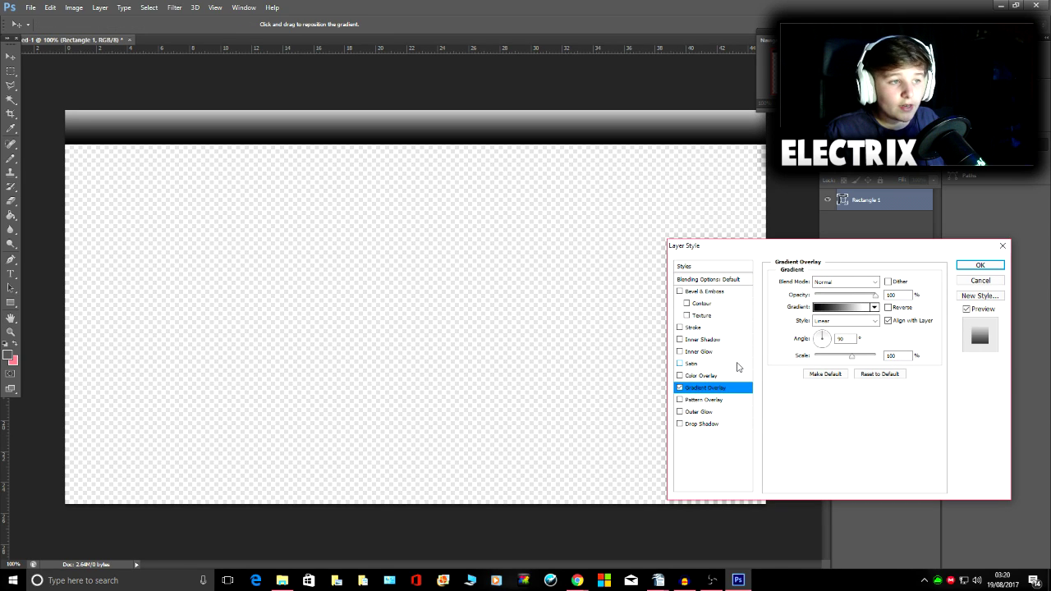
click(846, 297)
click(767, 323)
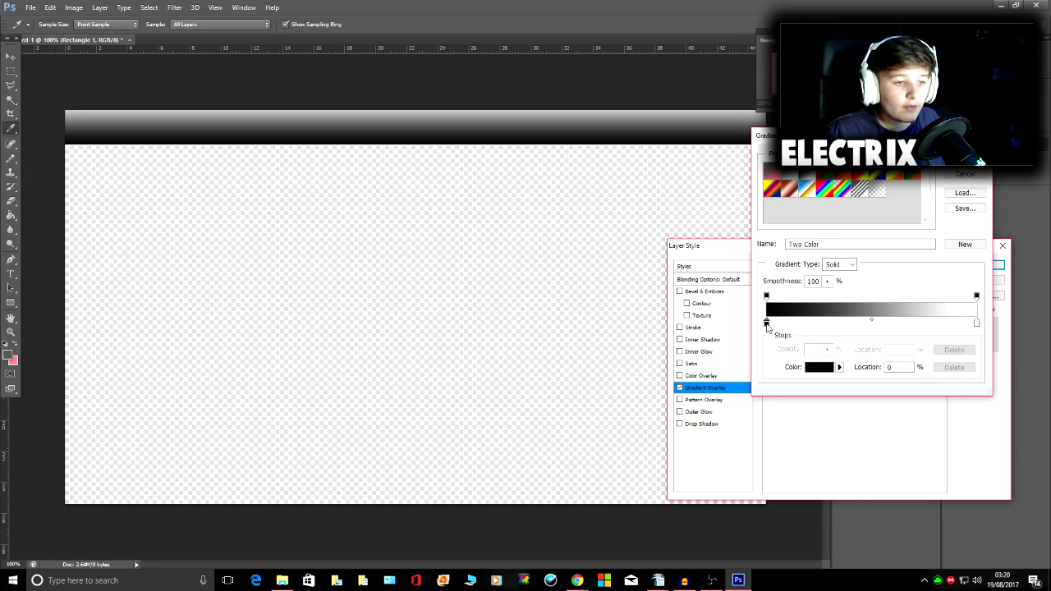
click(819, 367)
double_click(784, 251)
text(255)
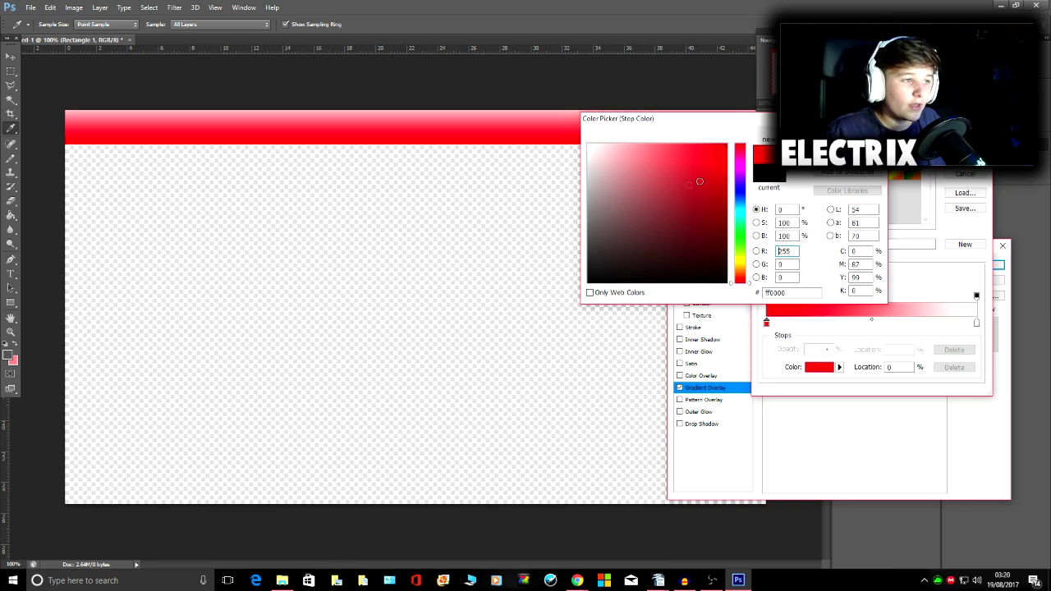
drag(740, 215, 740, 194)
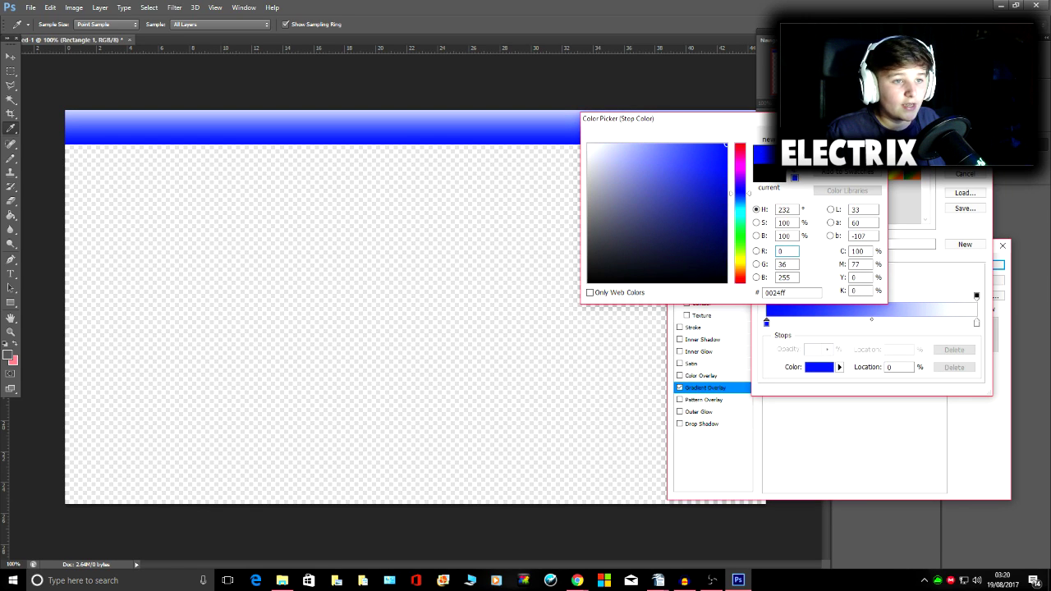
key(Return)
Step: Make the right gradient stop cyan and run the gradient horizontally at 0°
click(976, 323)
click(813, 367)
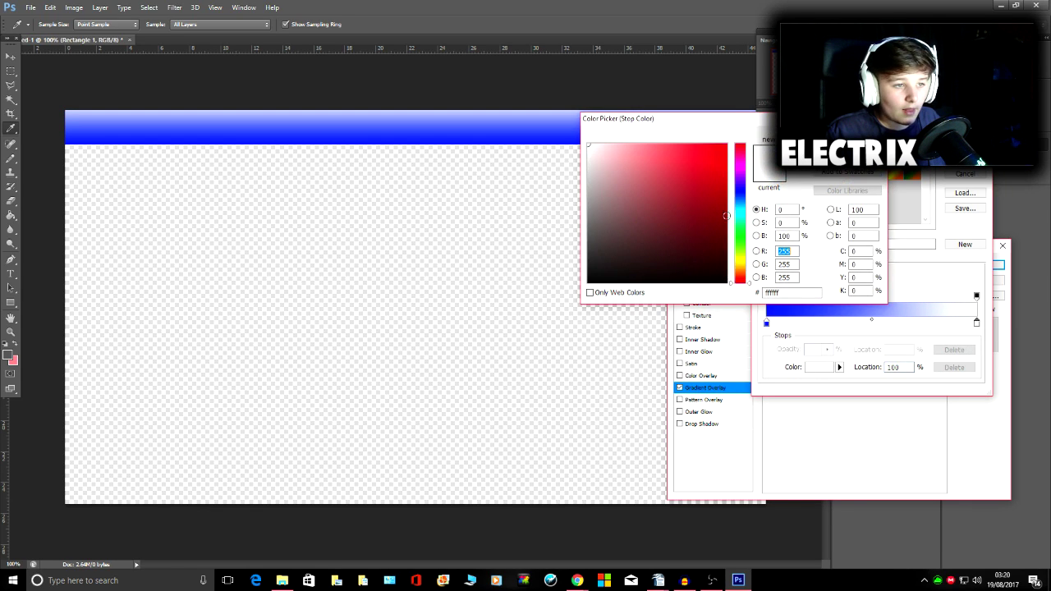
click(740, 213)
click(726, 146)
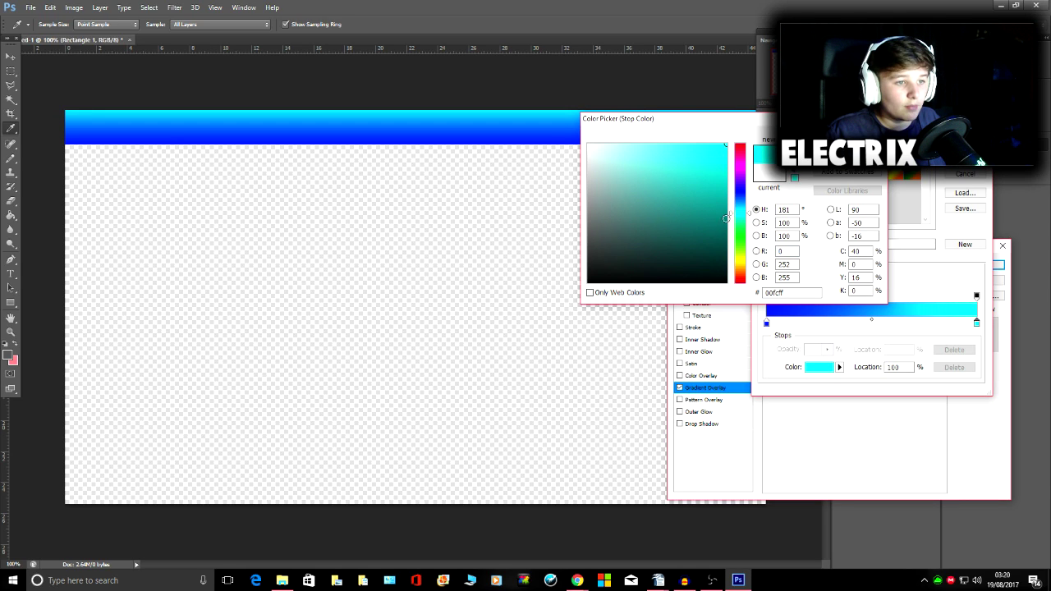
drag(740, 214, 741, 208)
key(Return)
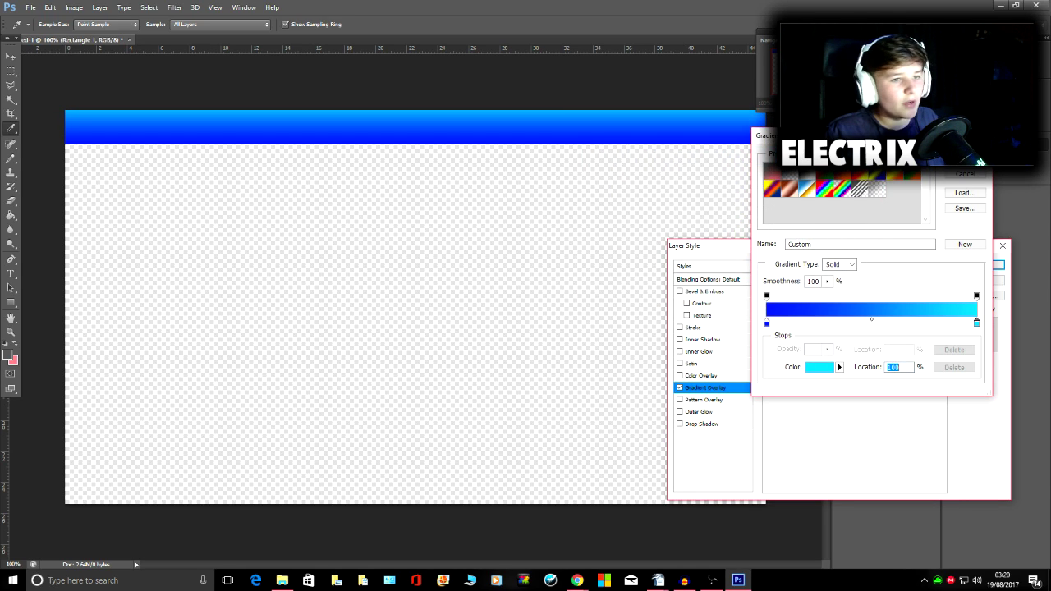
key(Return)
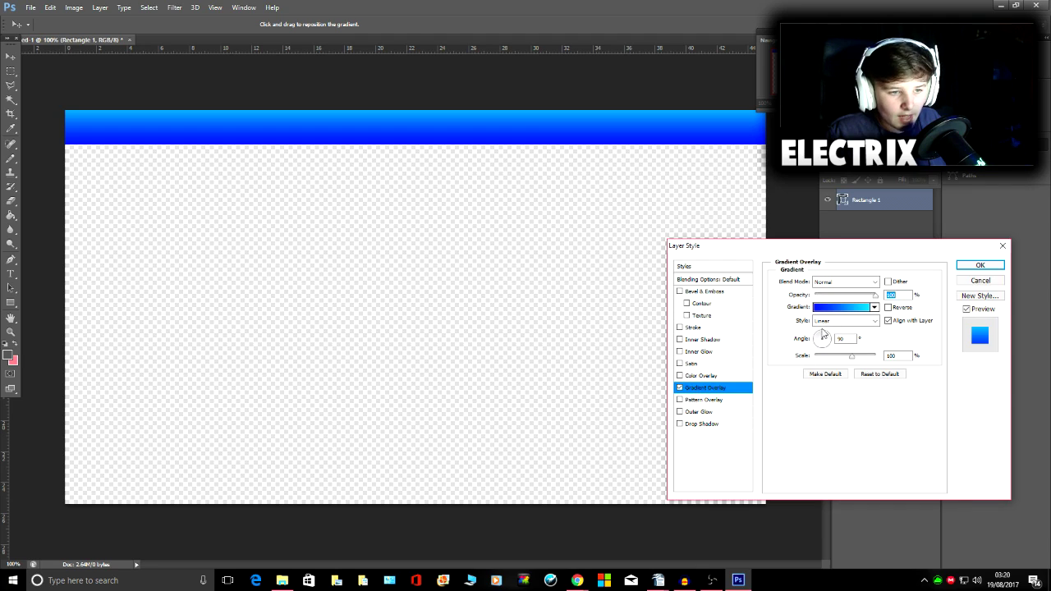
click(830, 339)
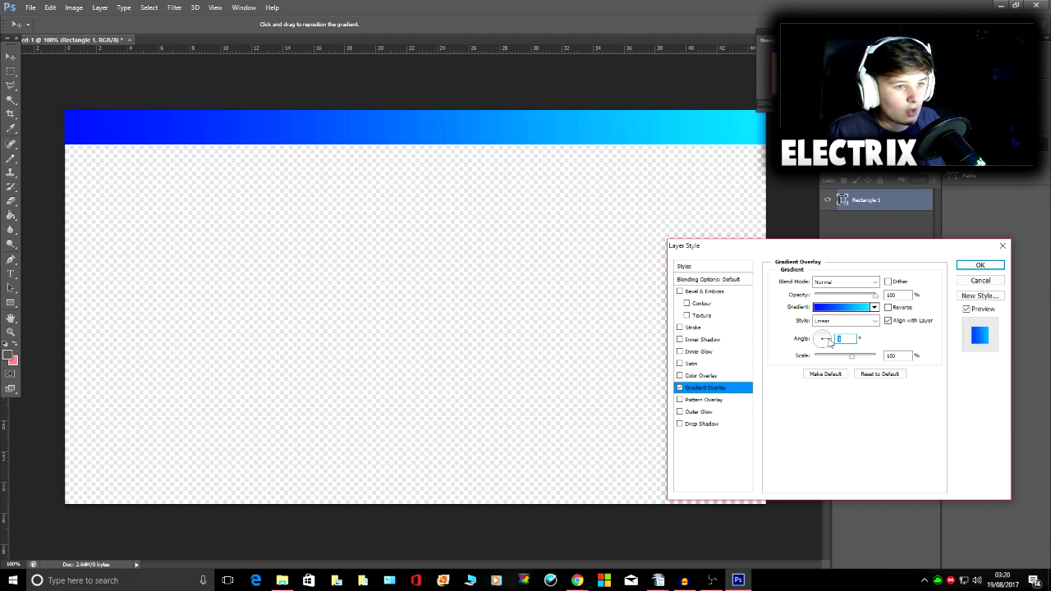
drag(827, 339, 830, 339)
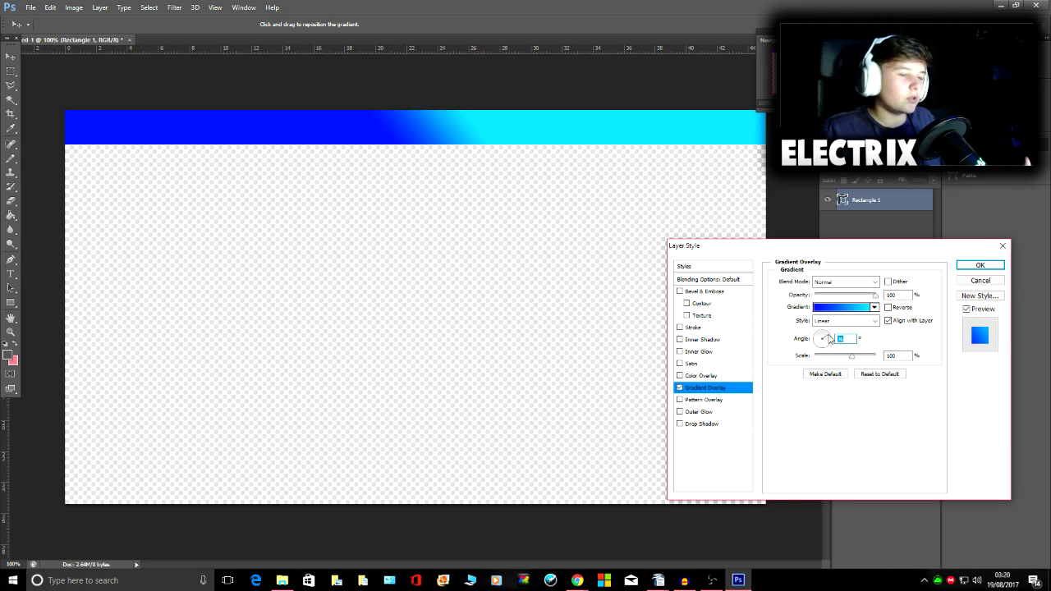
key(Return)
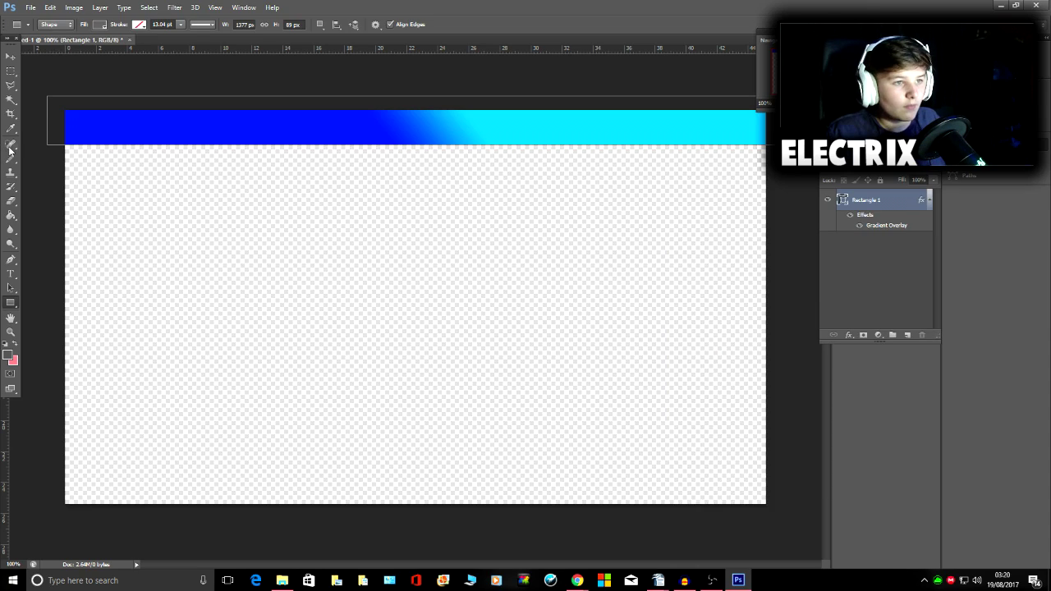
Step: Rasterize Rectangle 1 and cut a diagonal triangle off the banner's lower-left corner
click(10, 86)
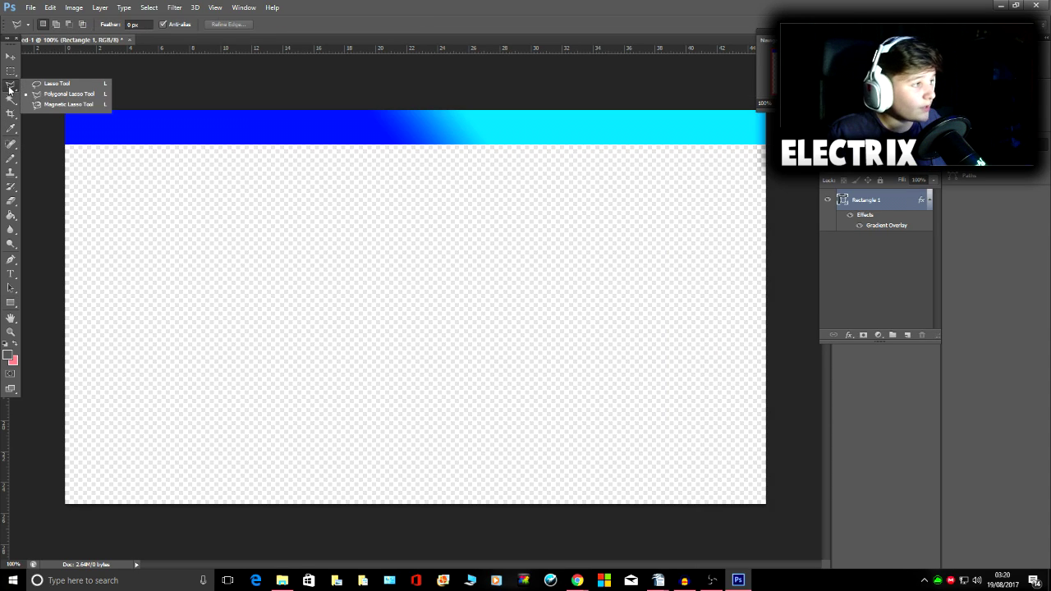
click(66, 98)
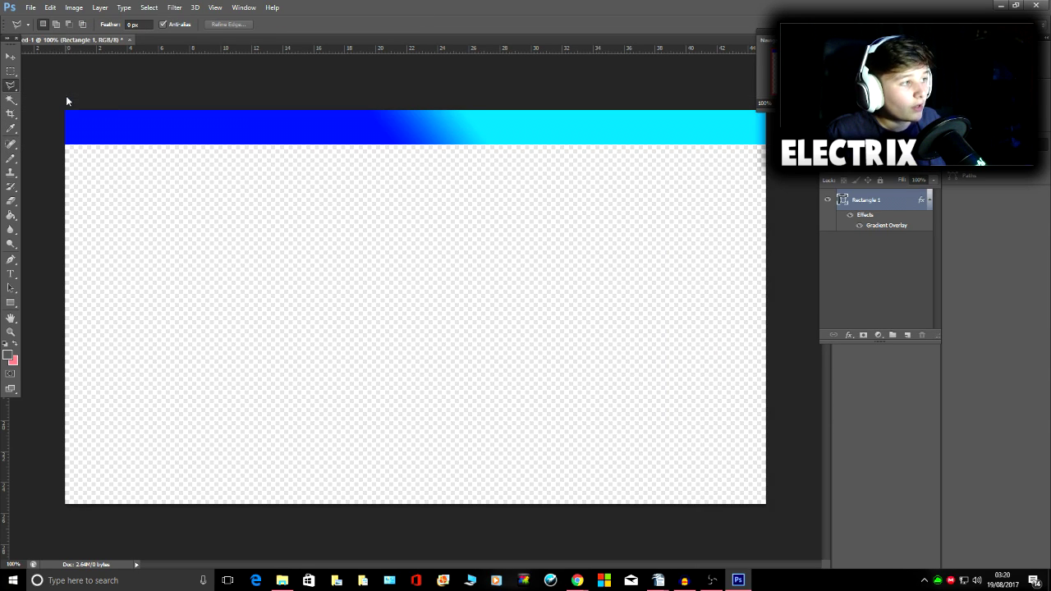
right_click(861, 199)
click(900, 234)
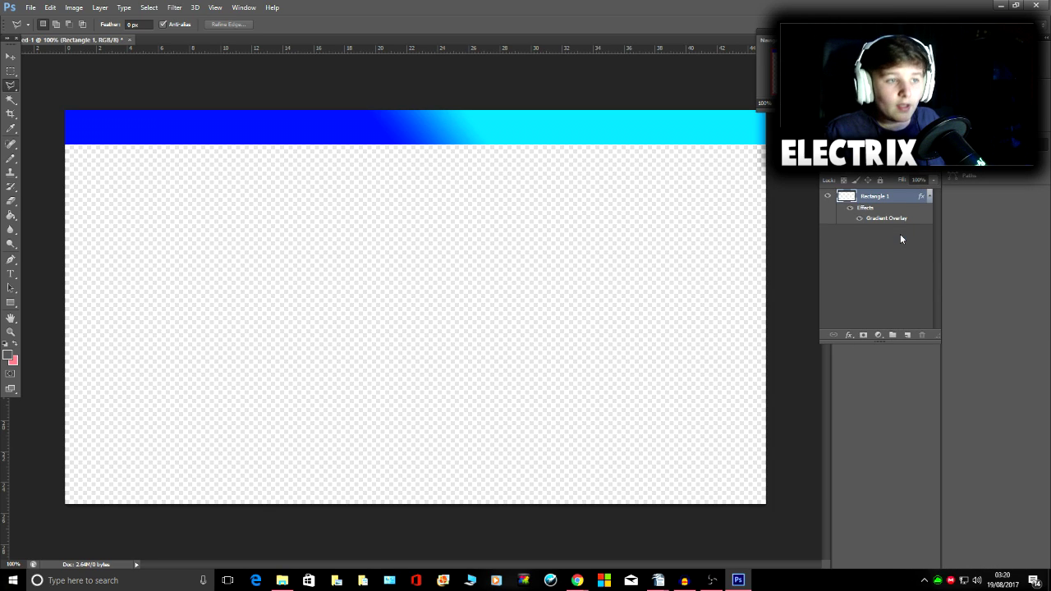
click(66, 110)
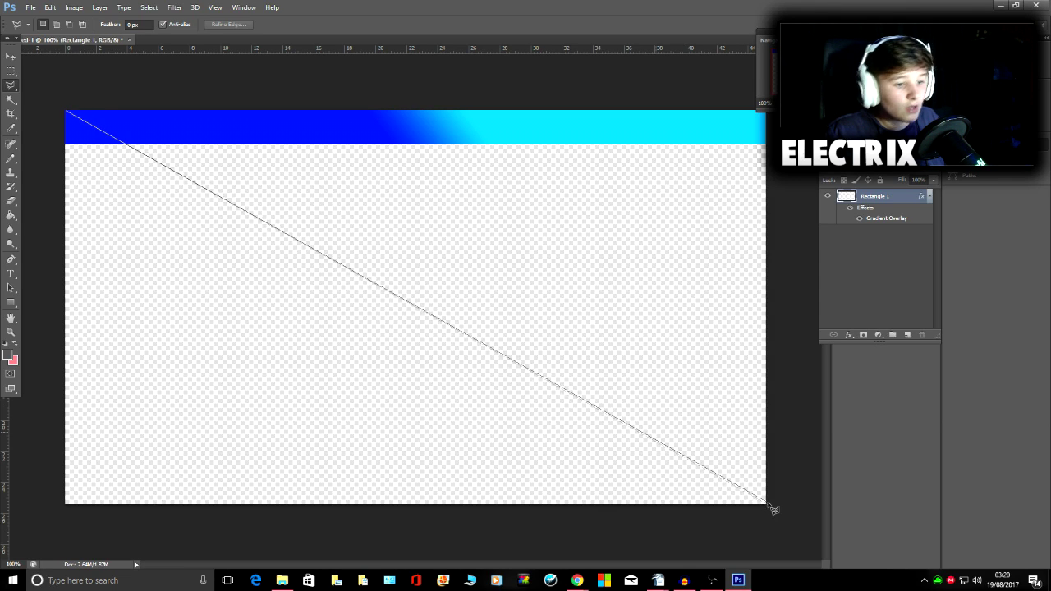
click(766, 503)
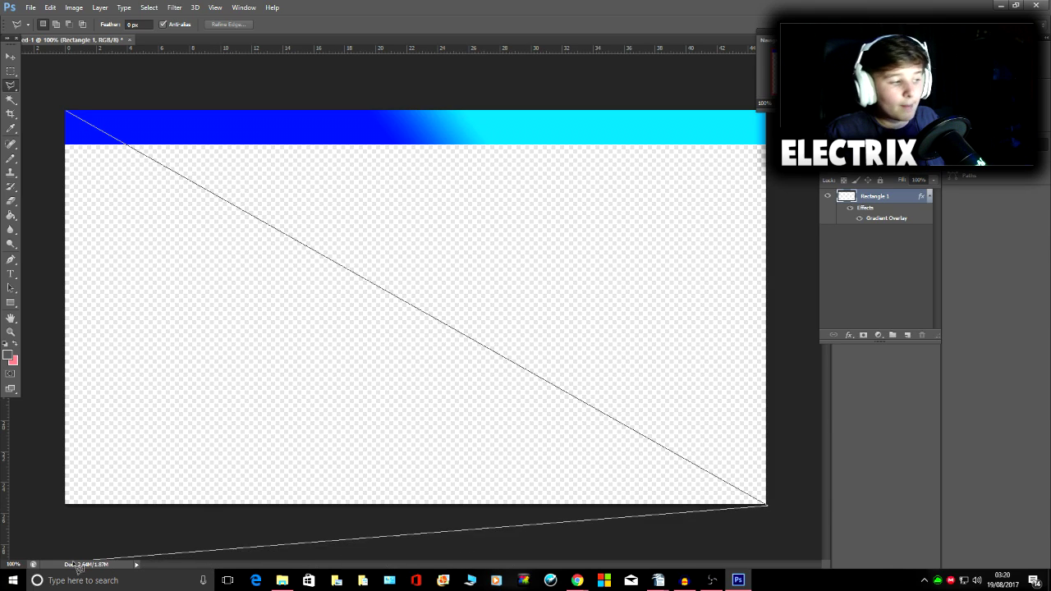
click(33, 532)
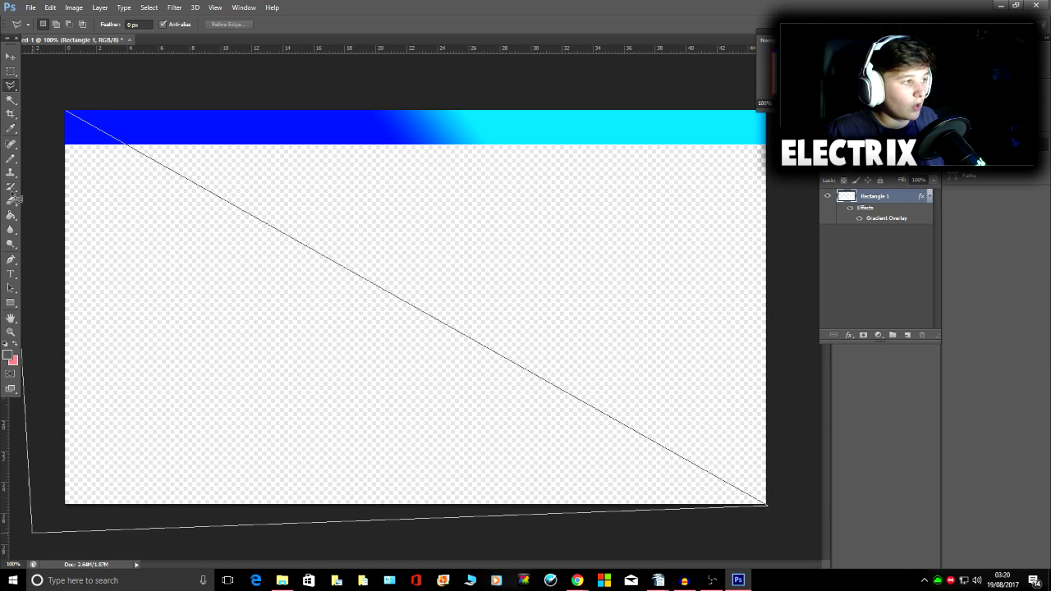
click(67, 112)
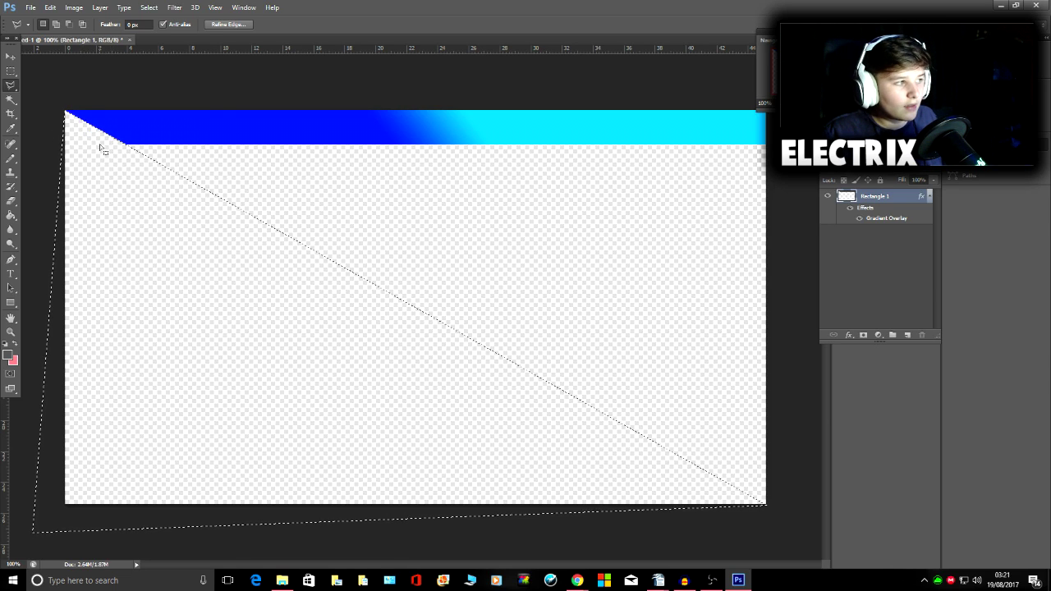
Step: Cut the banner's lower-right corner diagonally with the Polygonal Lasso, then deselect
click(766, 85)
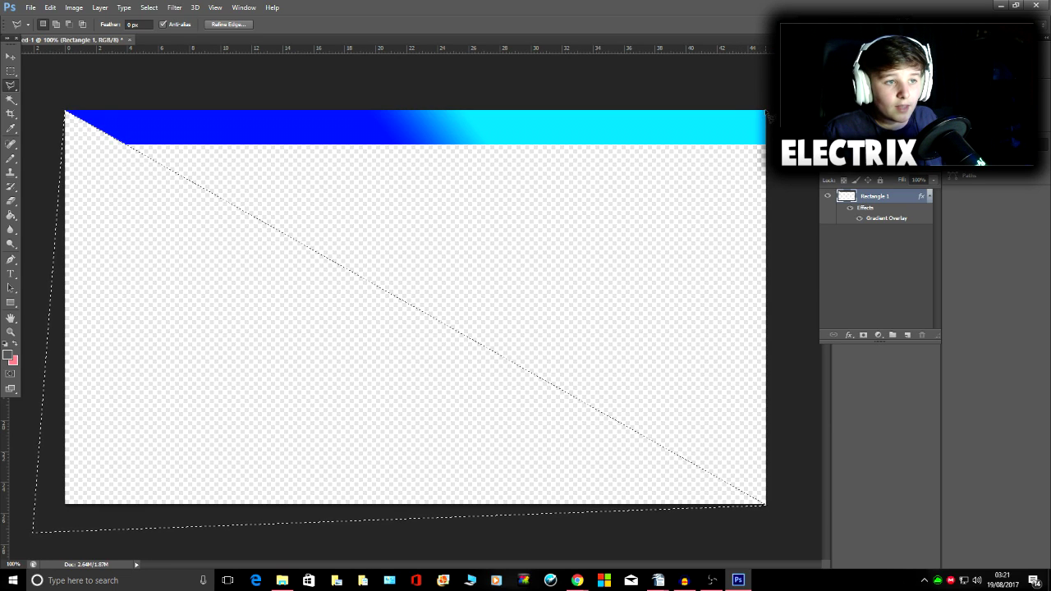
click(766, 115)
click(67, 505)
click(773, 513)
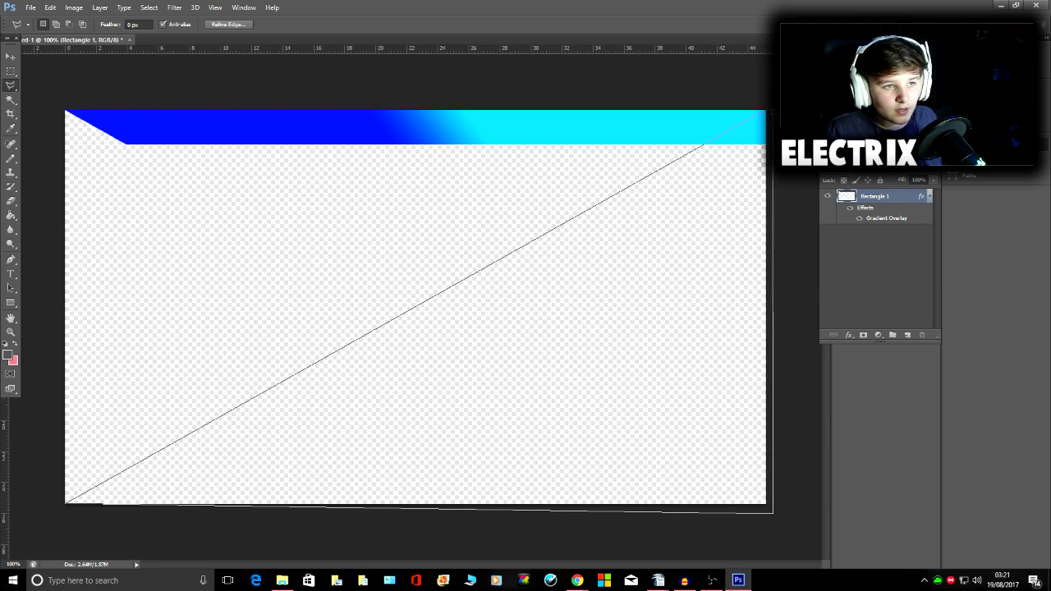
click(766, 115)
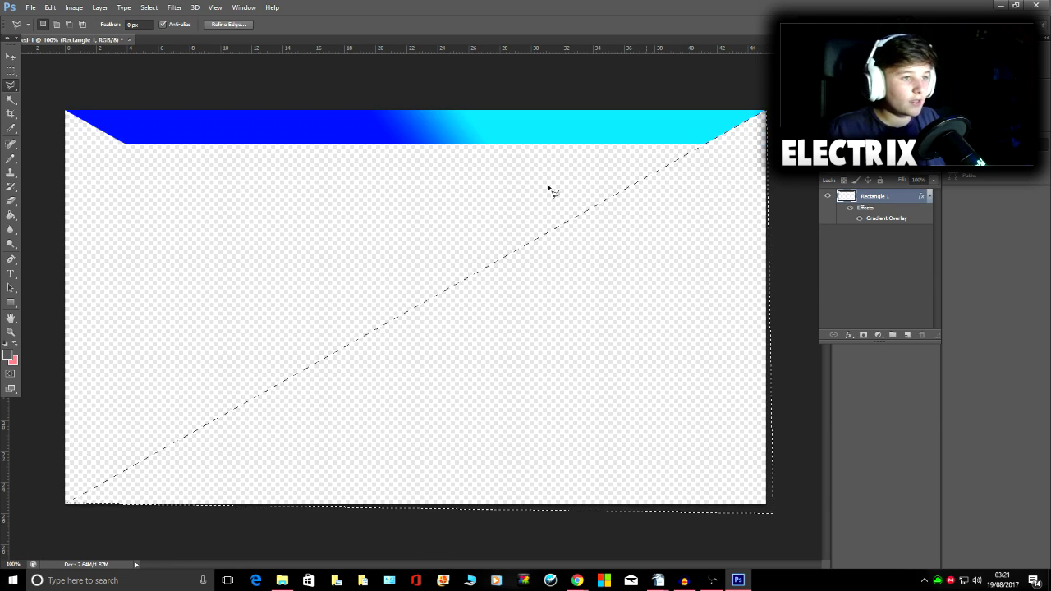
click(11, 71)
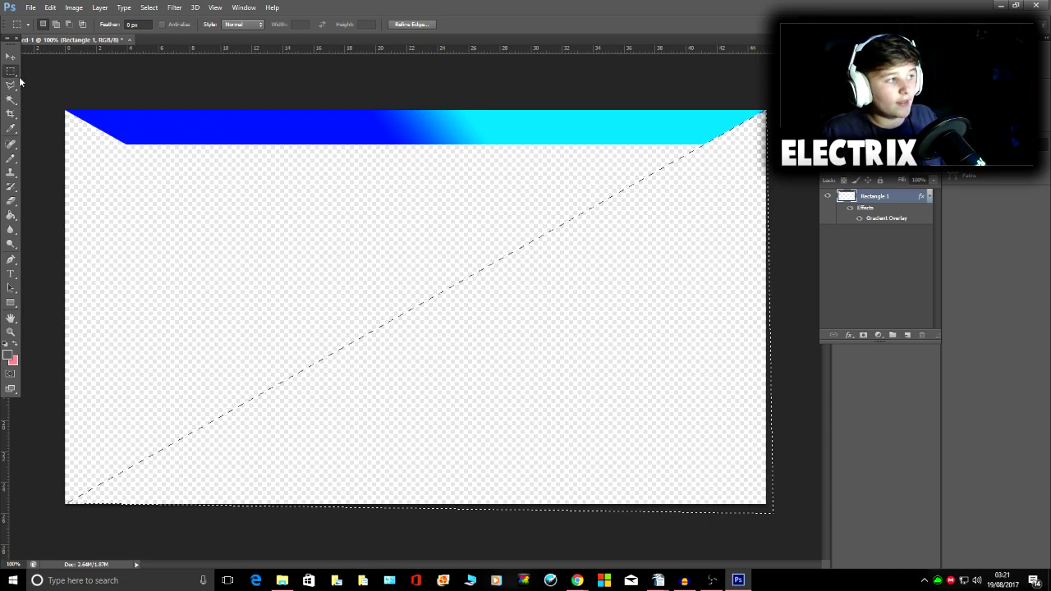
click(218, 205)
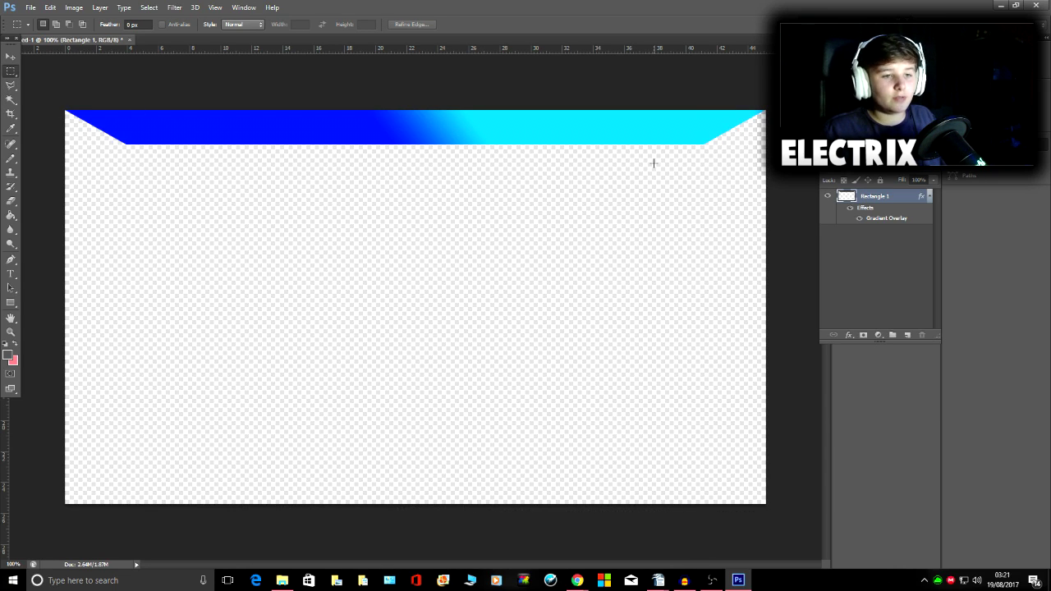
right_click(903, 195)
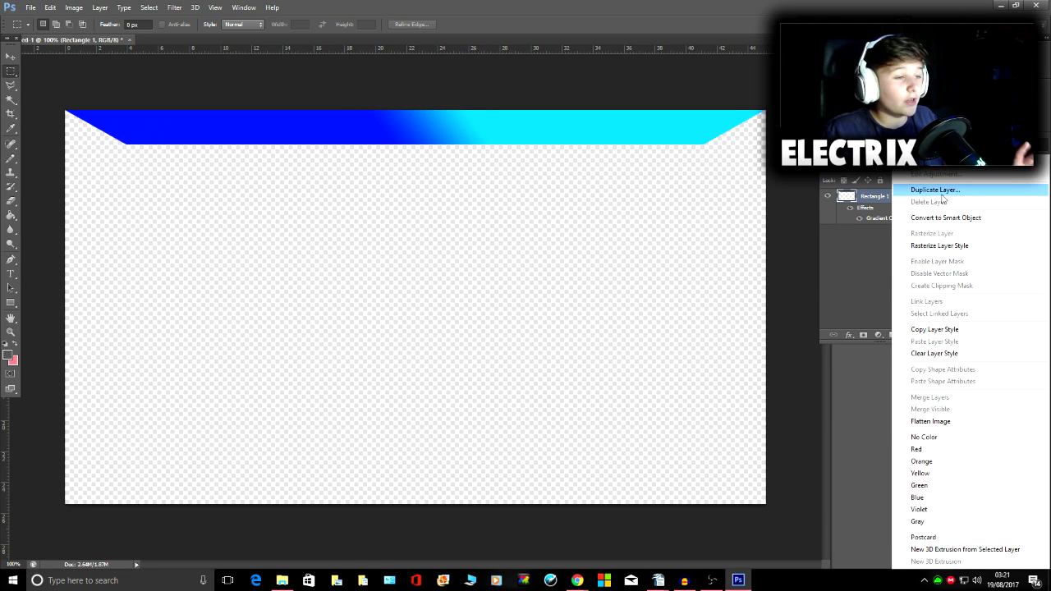
Step: Duplicate Rectangle 1 and give the copy a black Color Overlay
click(941, 193)
click(619, 178)
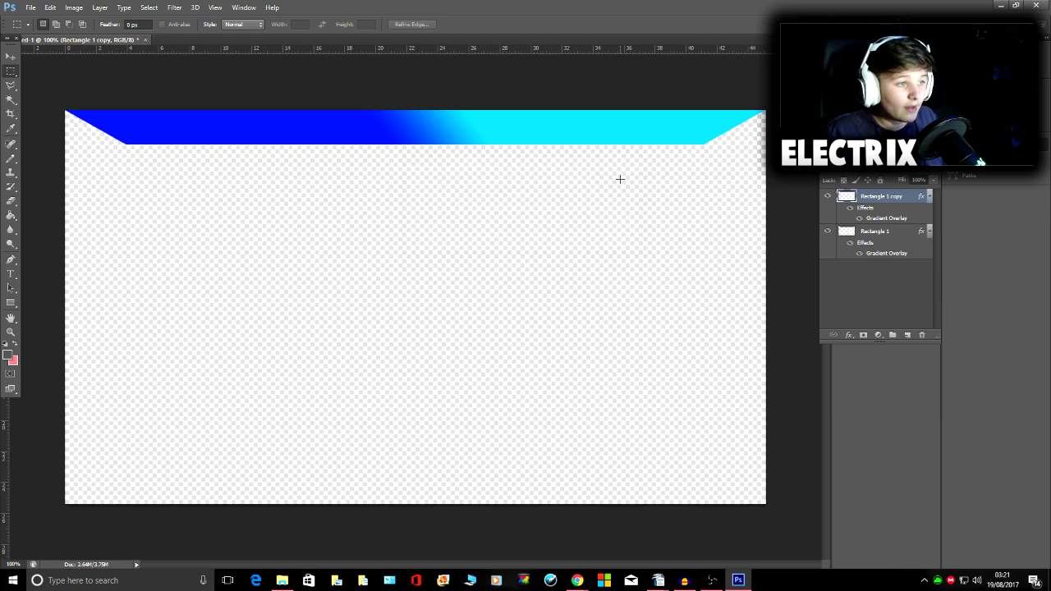
right_click(893, 198)
click(920, 163)
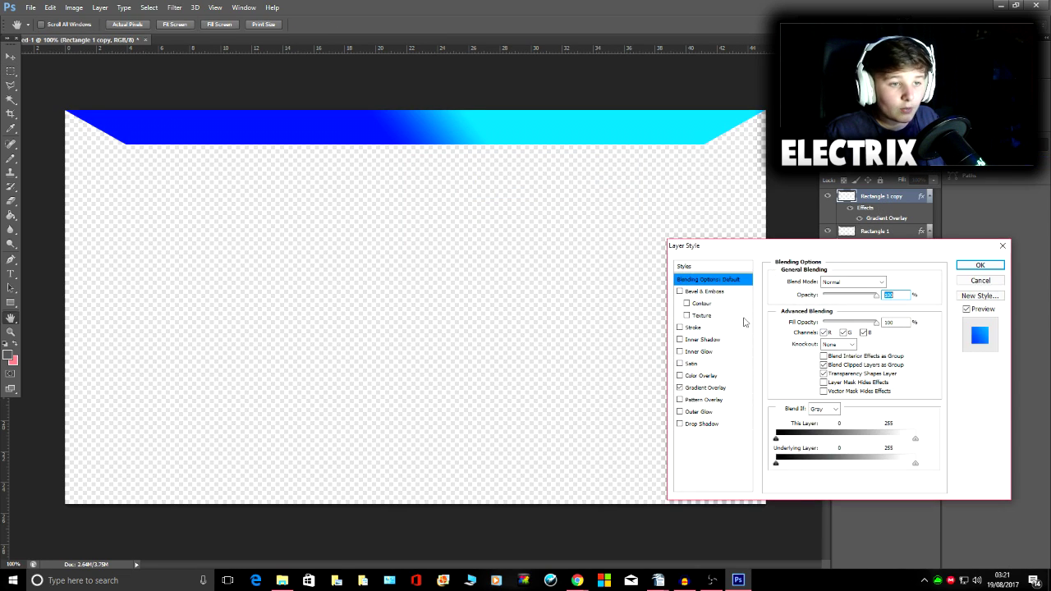
click(700, 375)
click(894, 281)
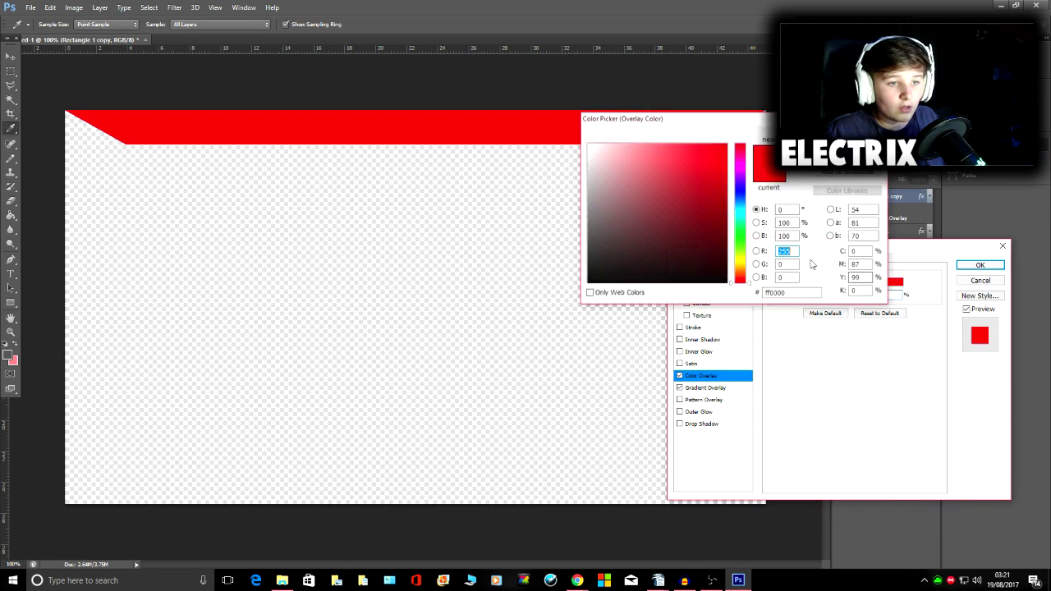
drag(689, 193, 403, 392)
key(Return)
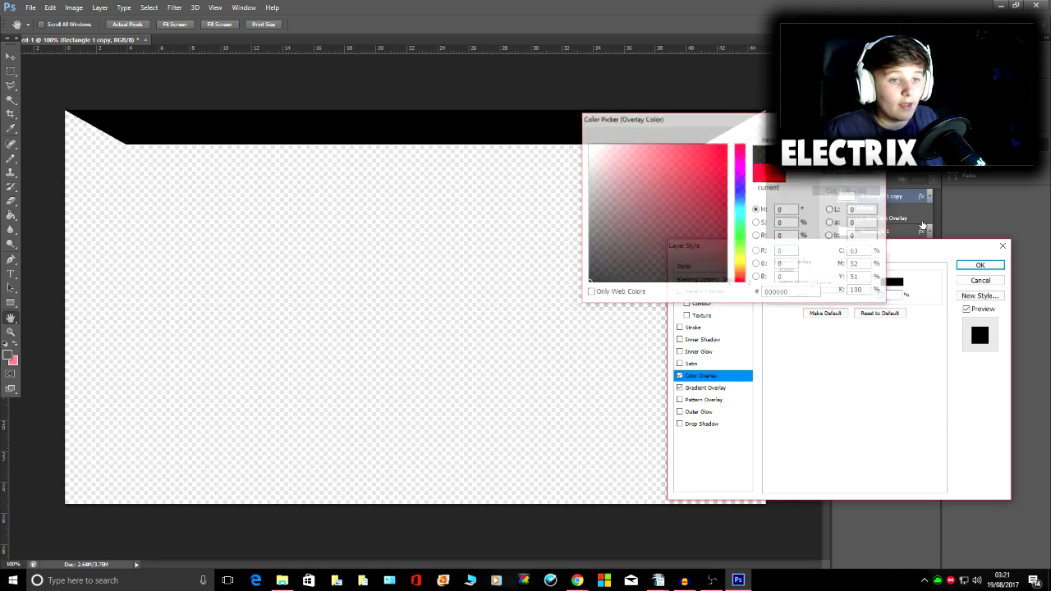
click(979, 264)
Step: Place the black copy below Rectangle 1 and nudge it down under the banner
drag(877, 197, 881, 273)
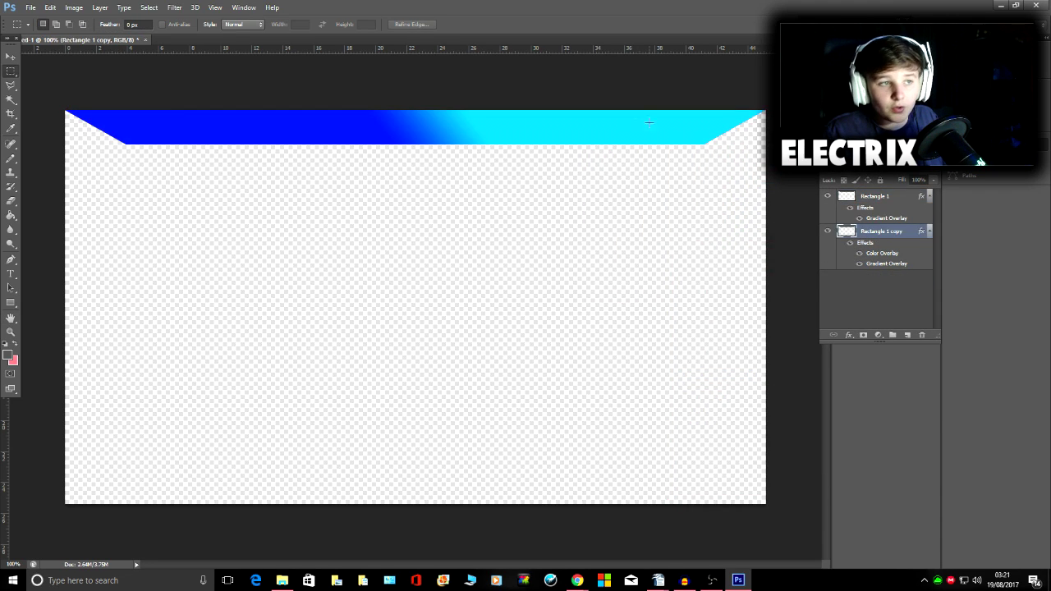
click(12, 57)
drag(556, 136, 549, 145)
key(ctrl+z)
key(z)
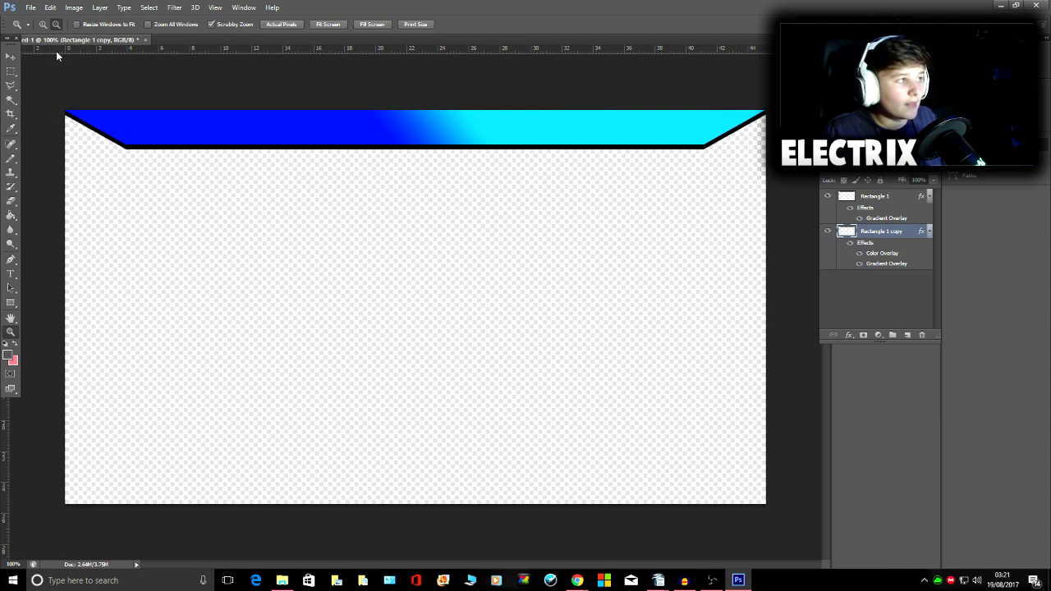
click(375, 145)
click(390, 136)
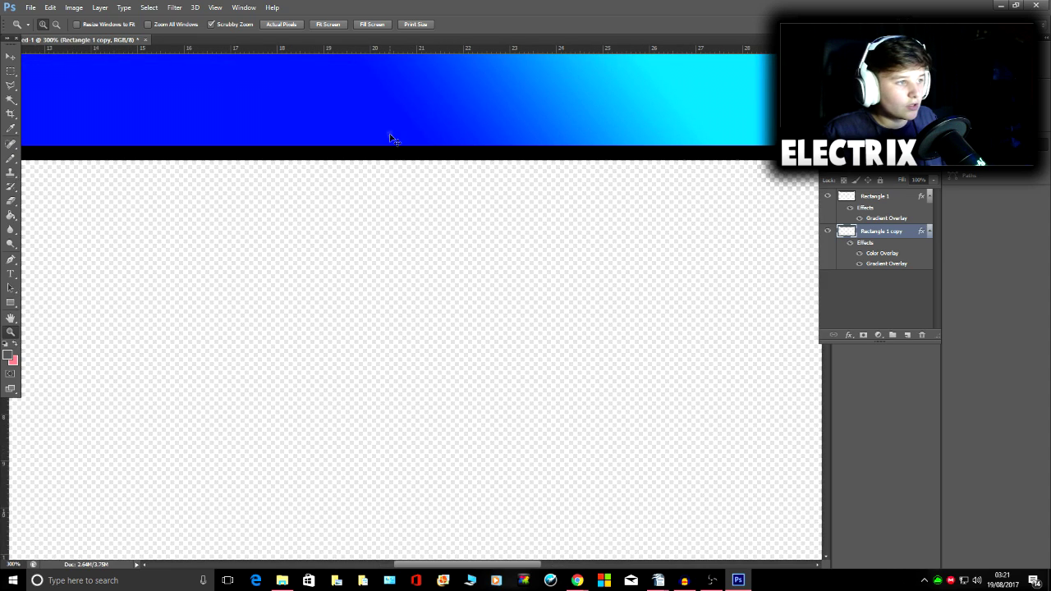
Step: Free Transform the black copy, shortening its height and narrowing its left side
key(ctrl+t)
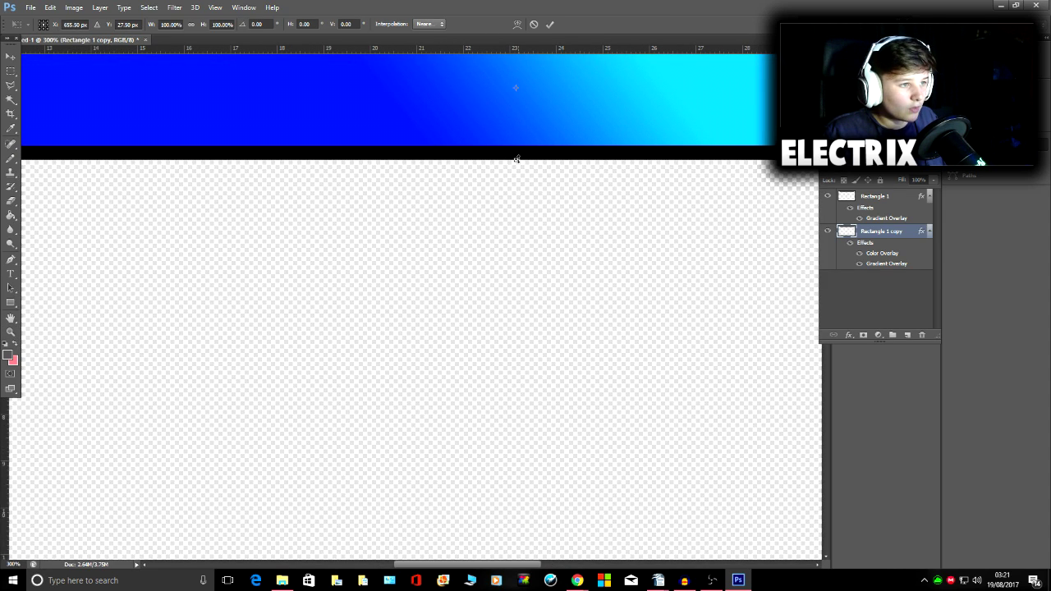
drag(516, 158, 517, 152)
click(549, 24)
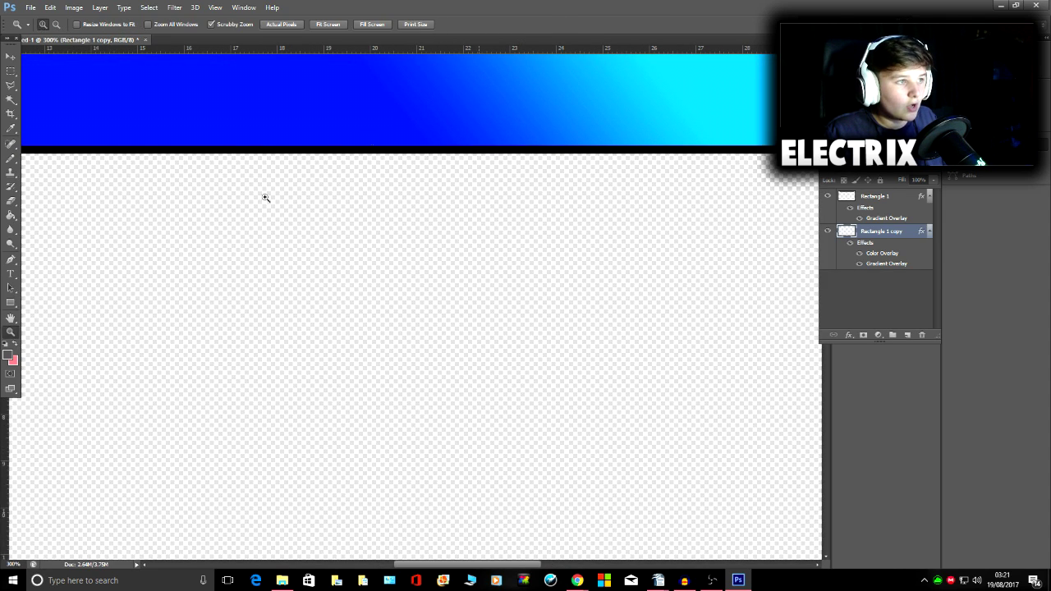
click(56, 24)
click(294, 242)
click(294, 241)
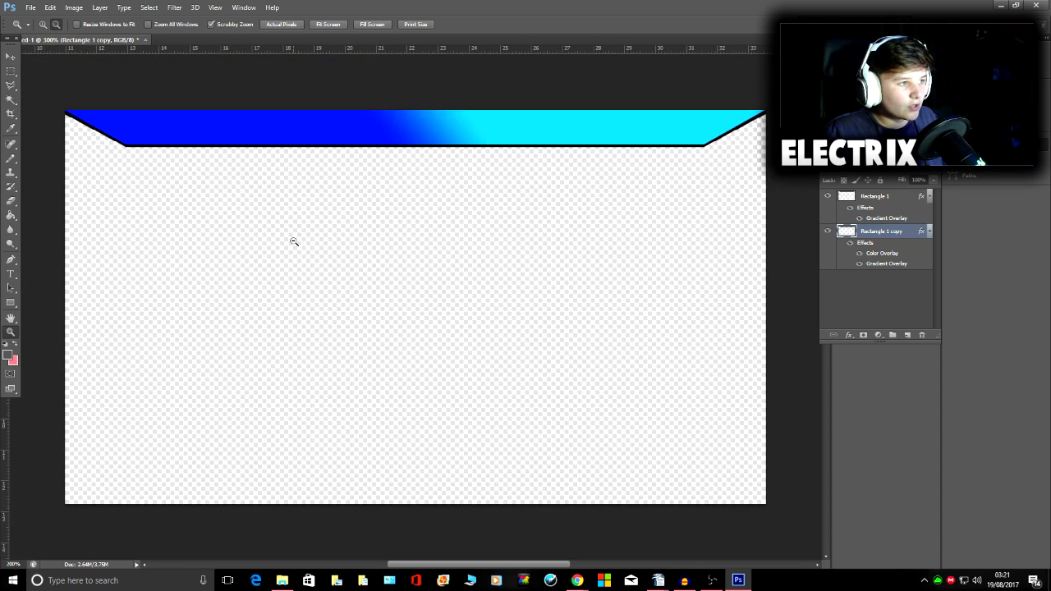
key(ctrl+y)
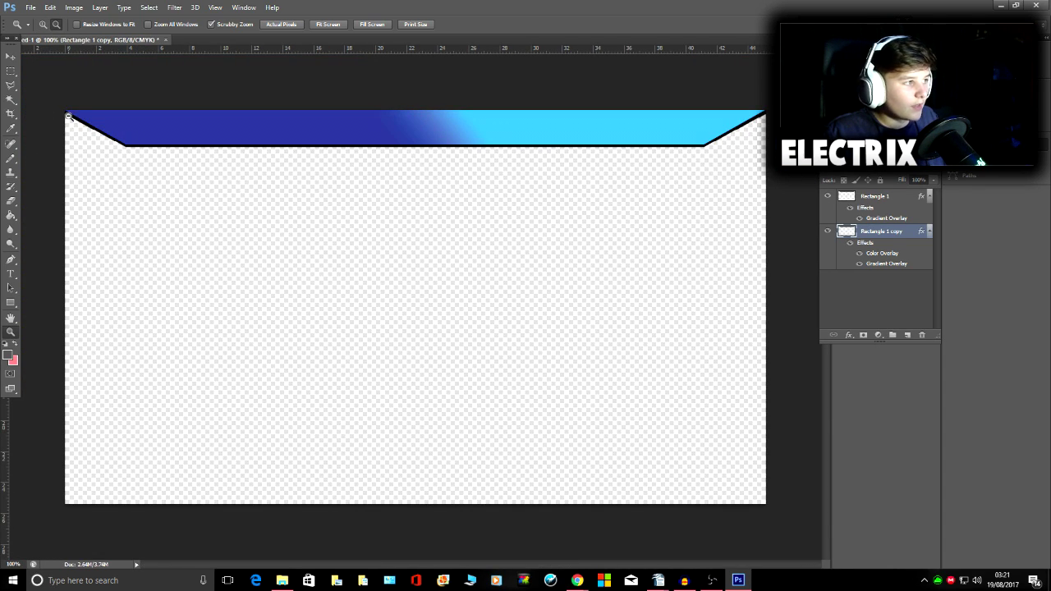
key(ctrl+y)
key(ctrl+t)
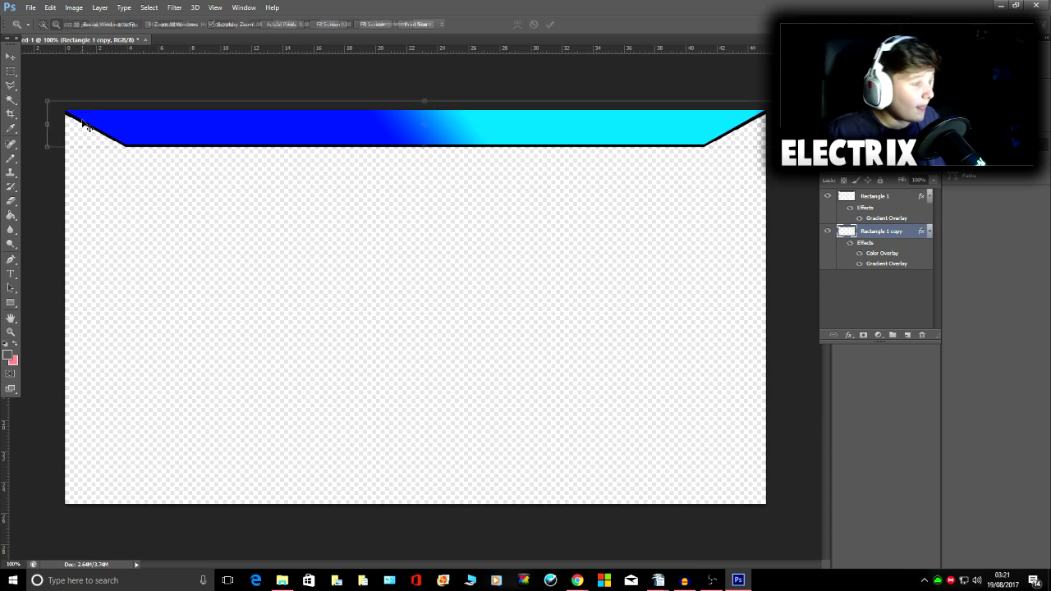
drag(44, 124, 49, 124)
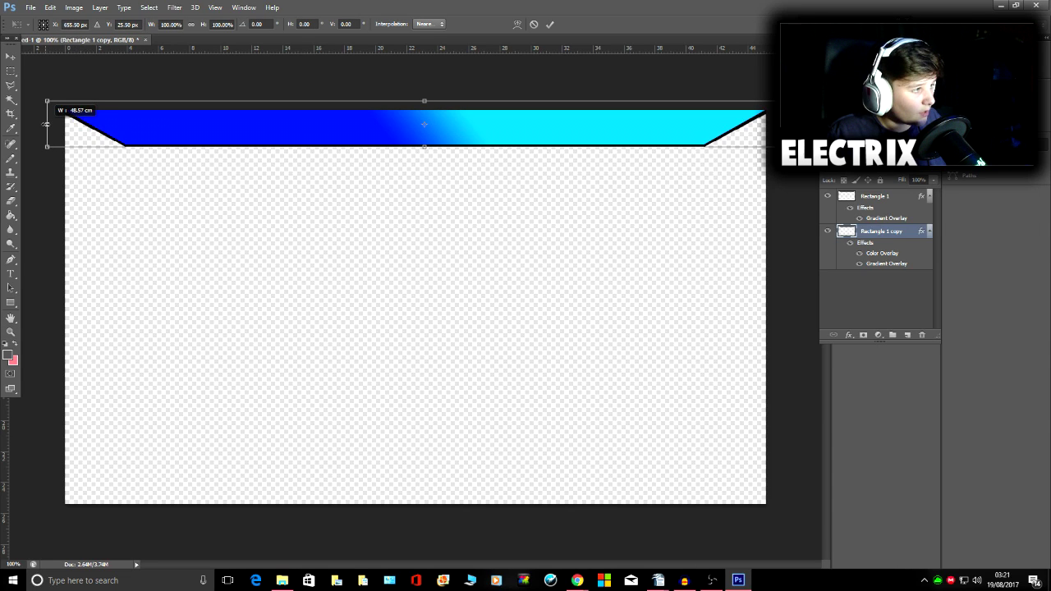
drag(46, 123, 46, 123)
click(549, 24)
Step: Draw a small rectangular selection on the canvas and then clear it
click(11, 85)
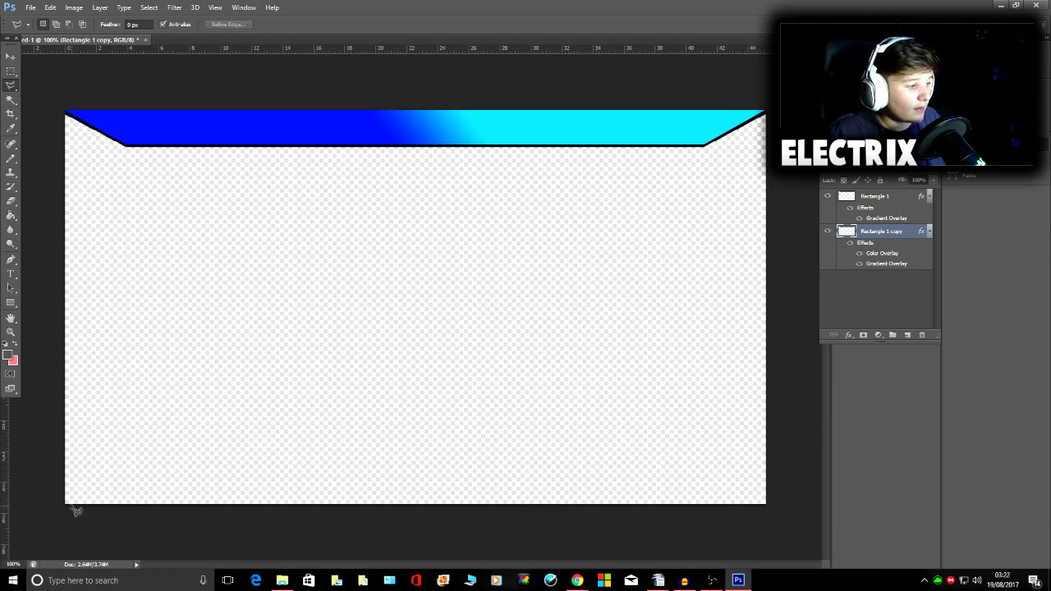
key(m)
drag(400, 255, 421, 264)
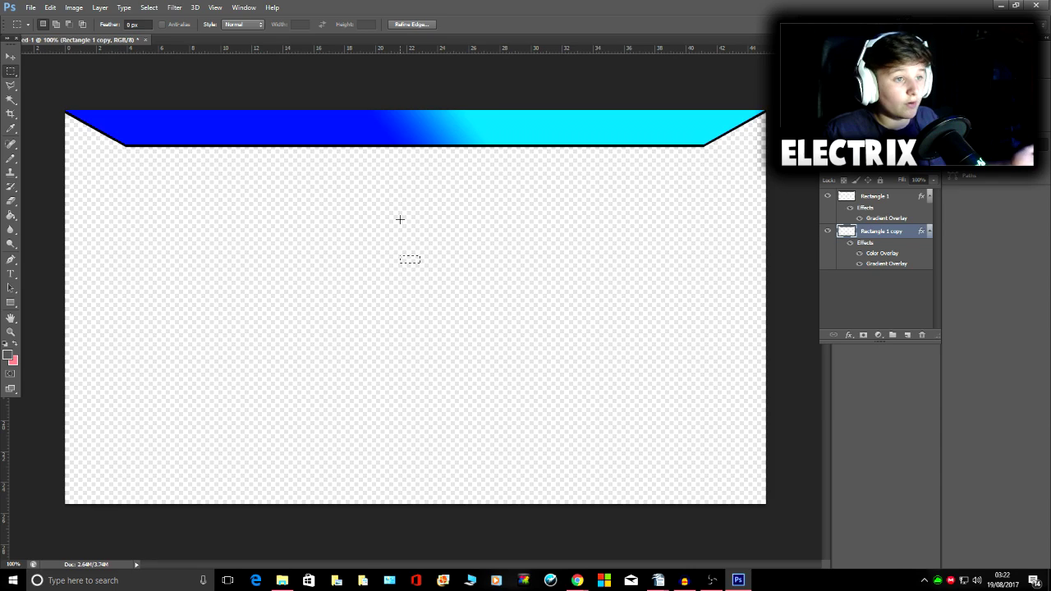
key(ctrl+d)
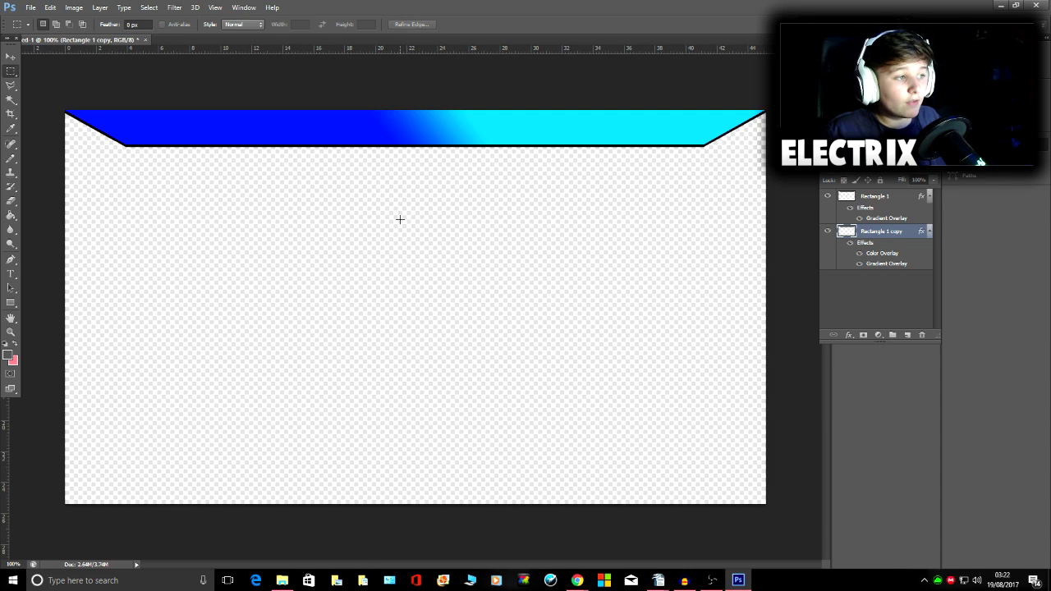
Step: Type 'ELECTRIX' in green American Captain at 200 pt below the banner
click(11, 276)
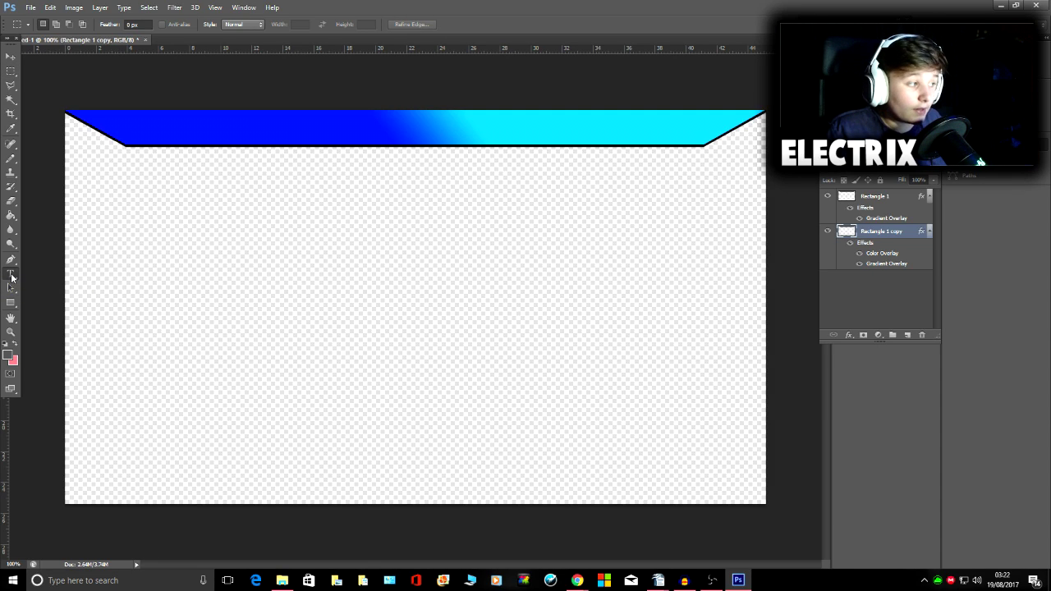
click(323, 258)
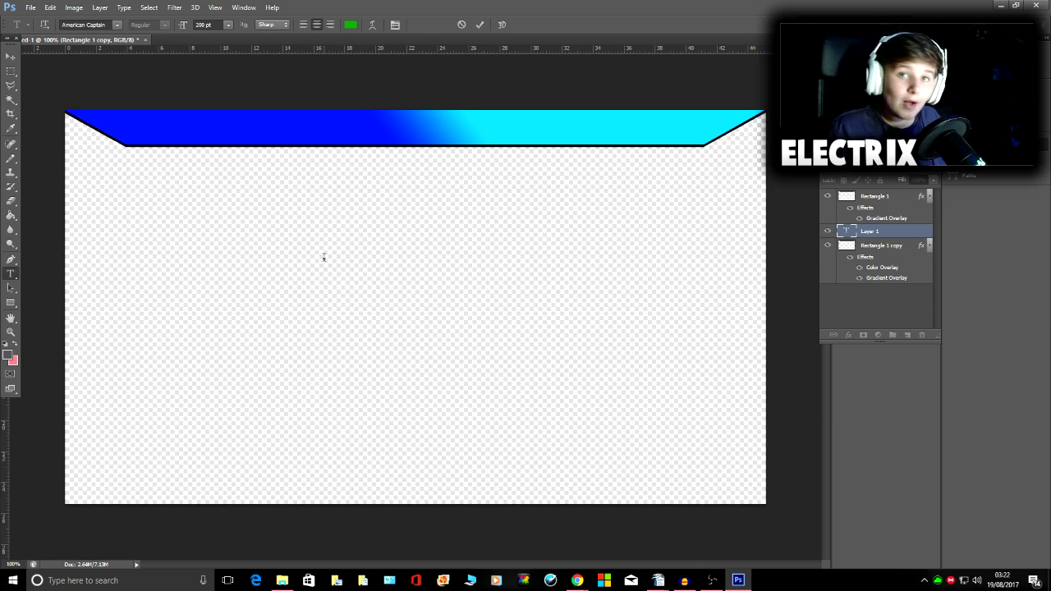
text(ELCTR)
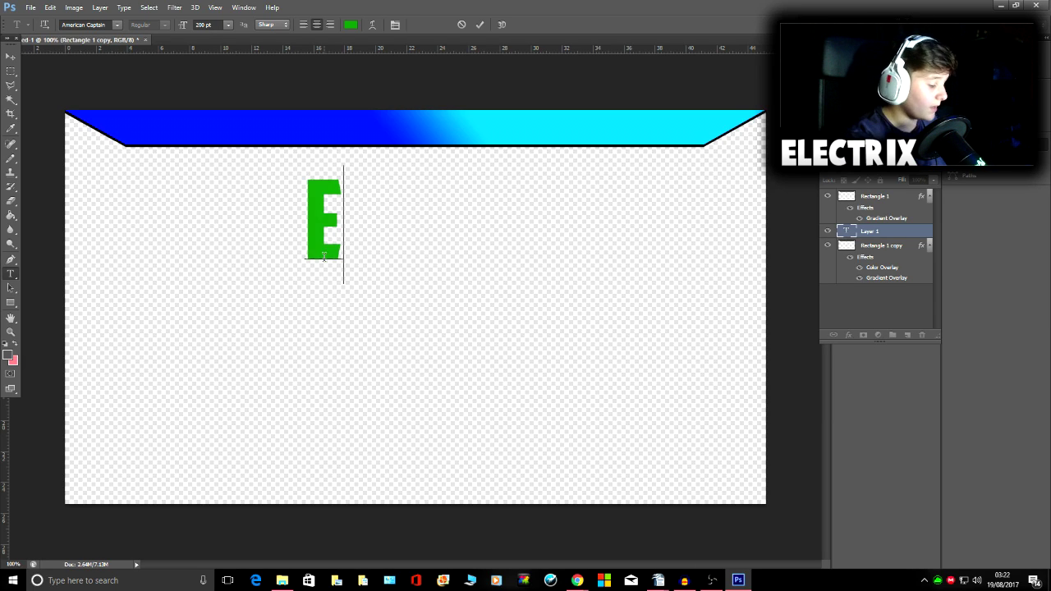
key(BackSpace)
key(BackSpace)
key(BackSpace)
text(ECTRIX)
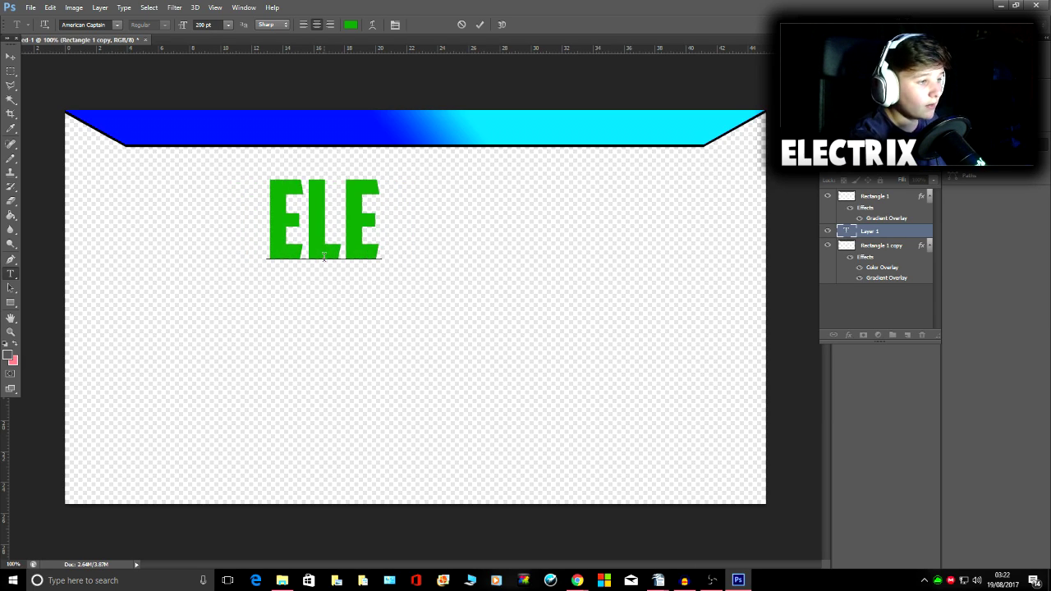
click(480, 25)
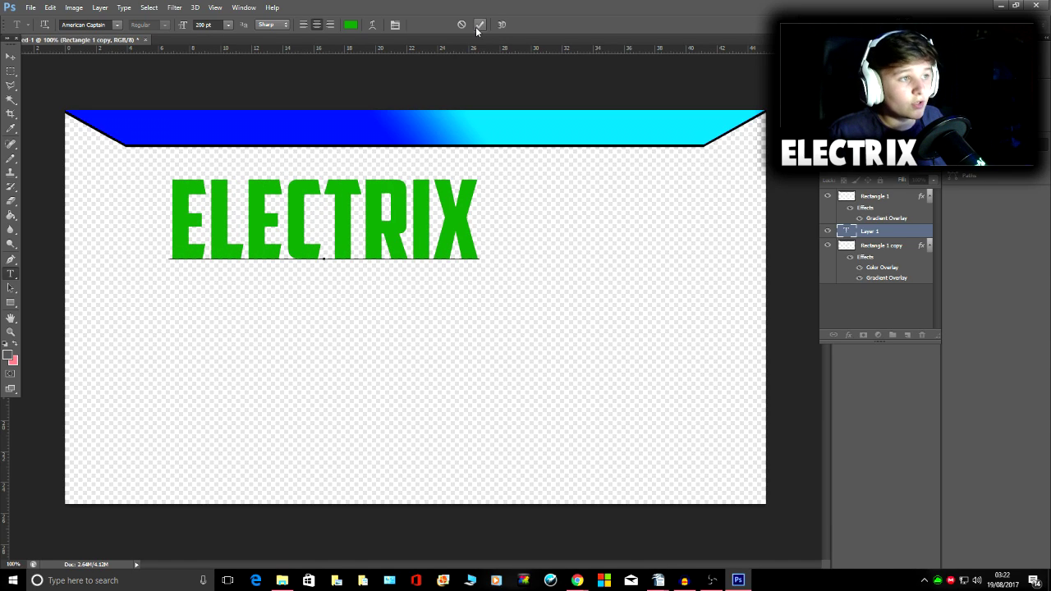
click(479, 26)
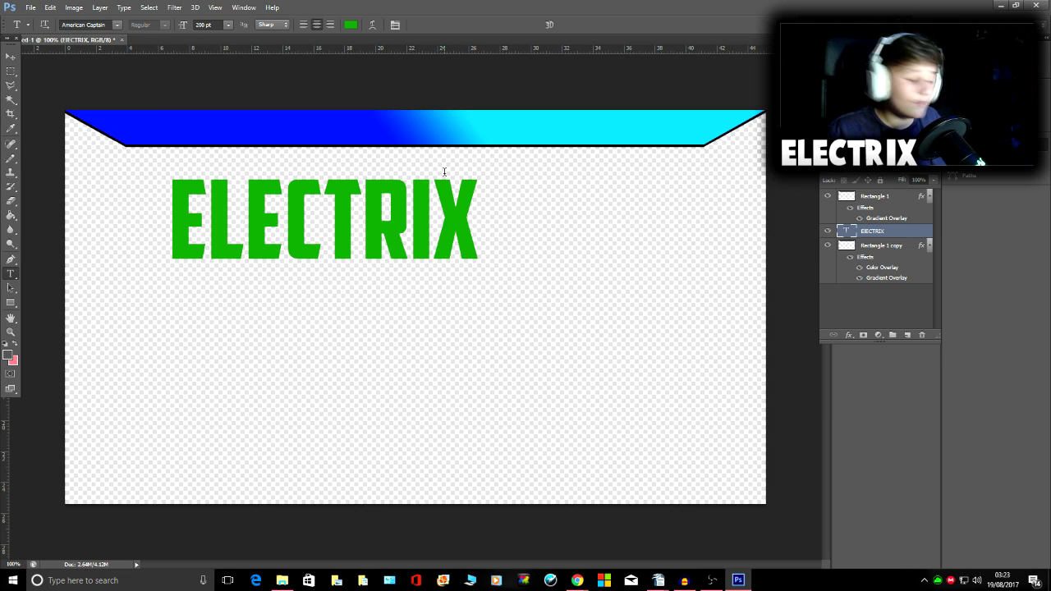
Step: Scale the ELECTRIX title down to about 44%
key(ctrl+t)
drag(481, 167, 424, 188)
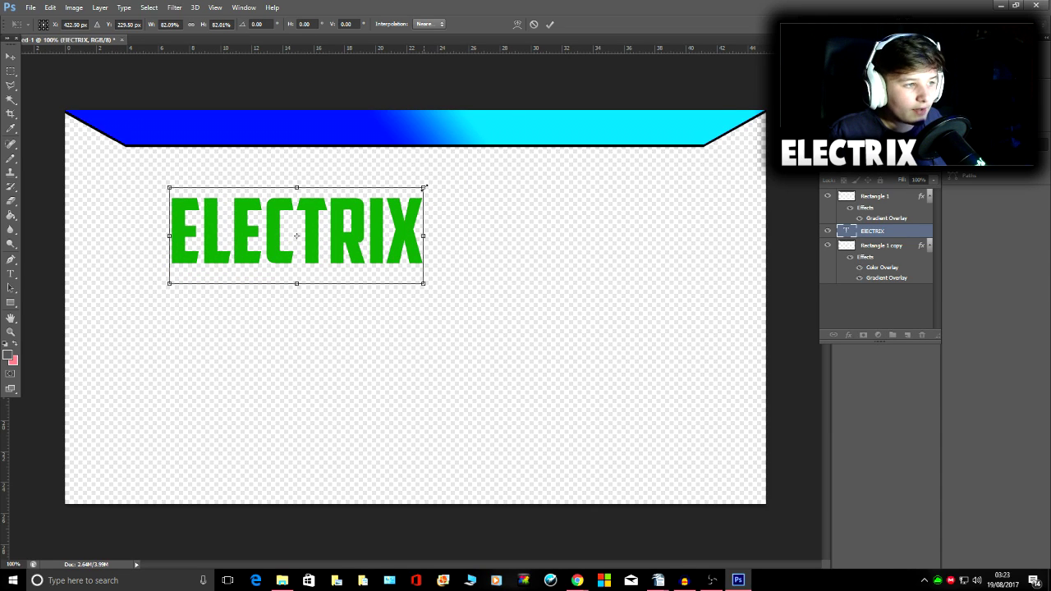
drag(424, 188, 419, 127)
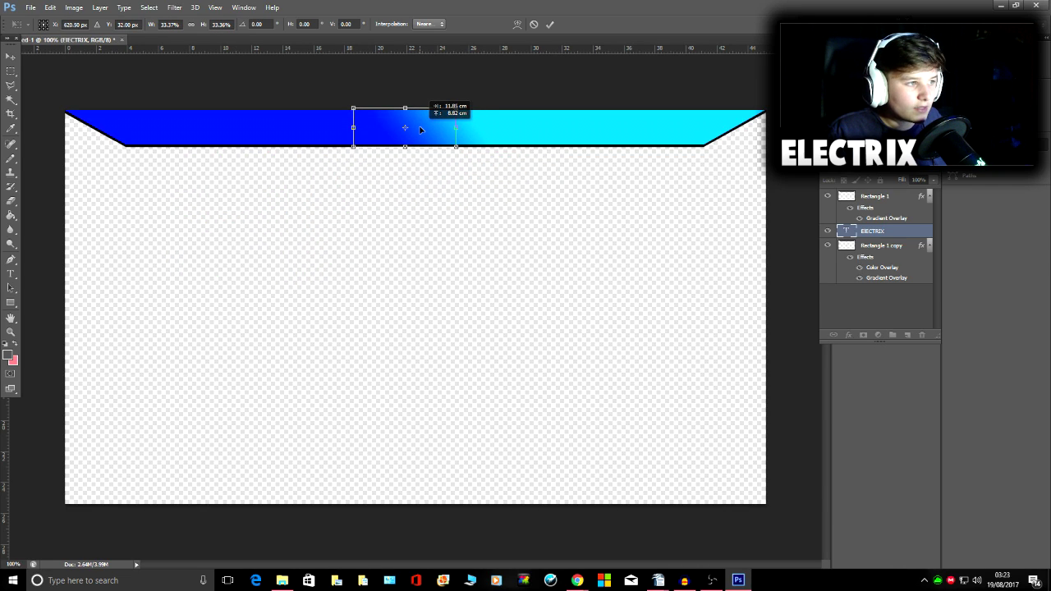
click(550, 24)
Step: Stack the ELECTRIX layer above Rectangle 1 and centre the title on the banner
drag(903, 233, 897, 194)
click(10, 52)
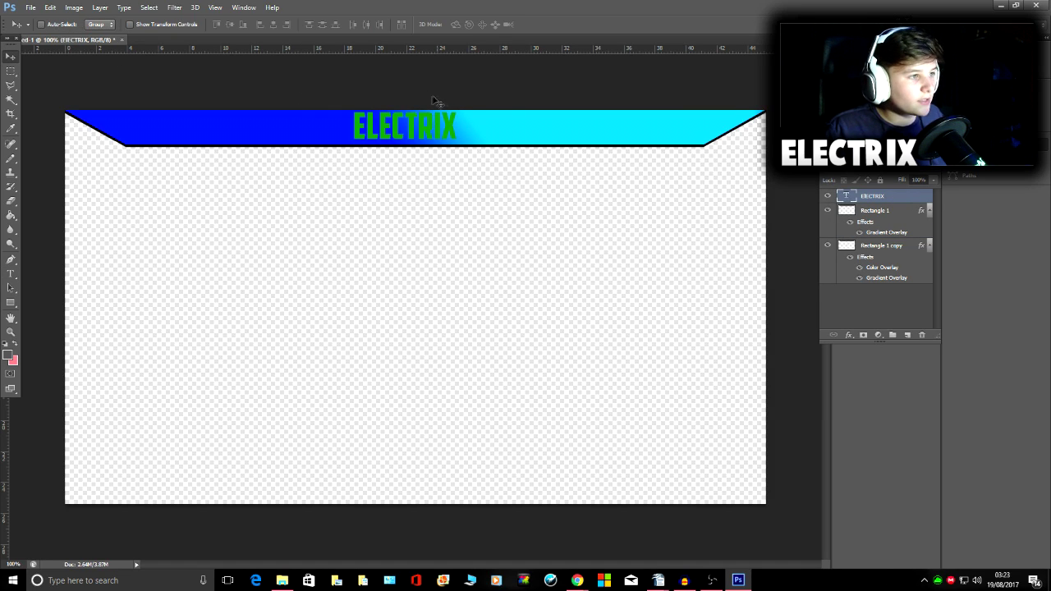
drag(424, 125, 421, 122)
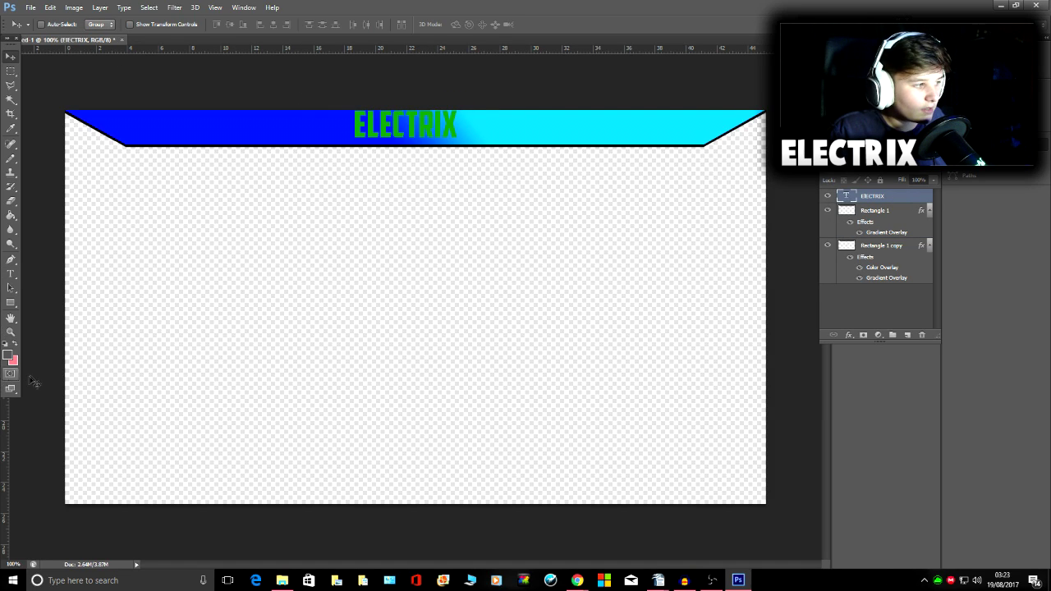
click(10, 331)
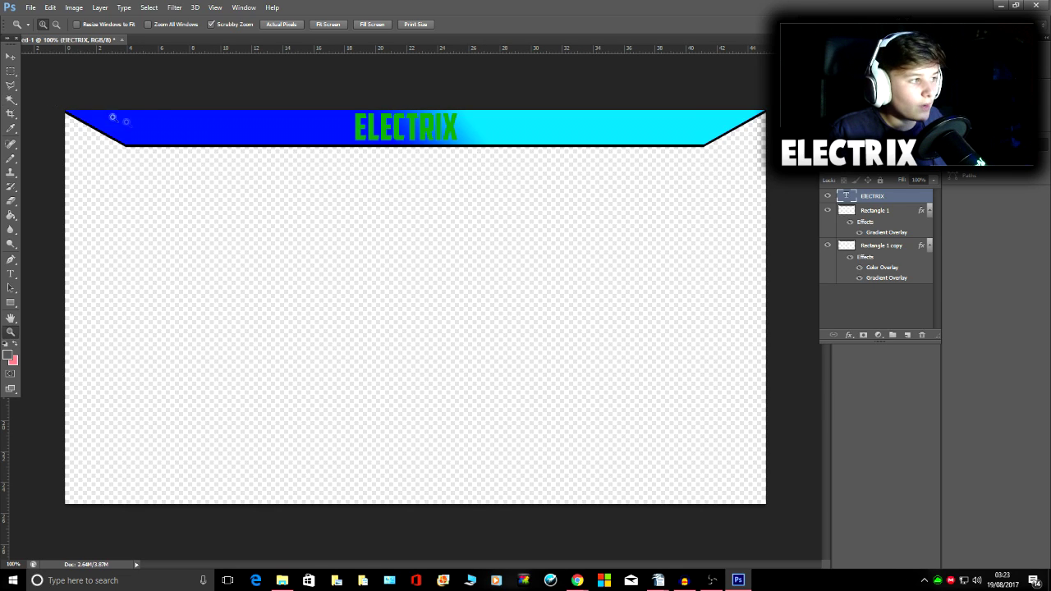
Step: Give ELECTRIX a light-grey-to-white Gradient Overlay and enable Drop Shadow
right_click(892, 194)
click(763, 146)
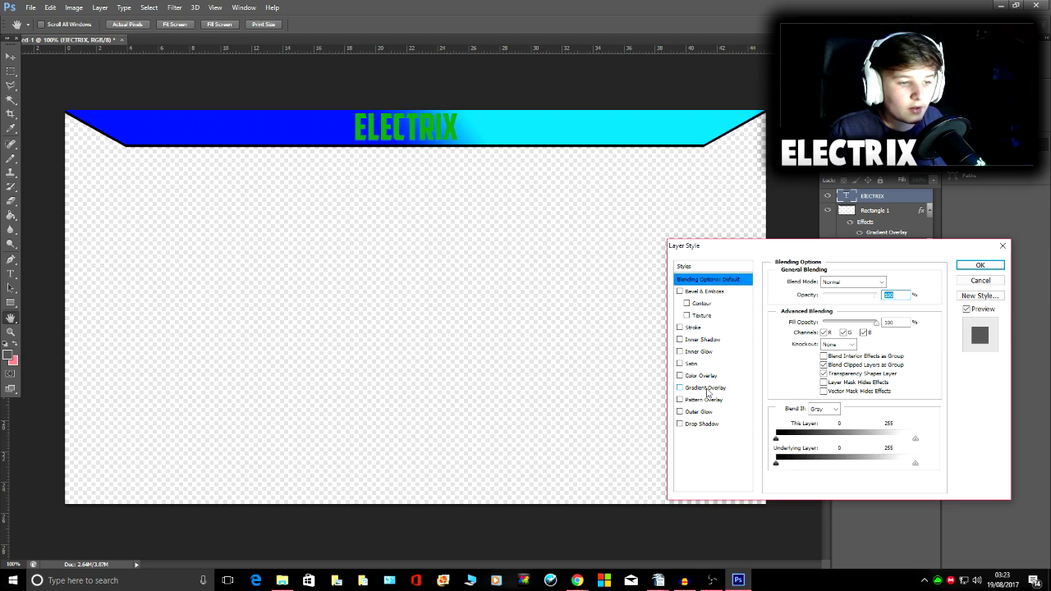
click(705, 388)
click(842, 307)
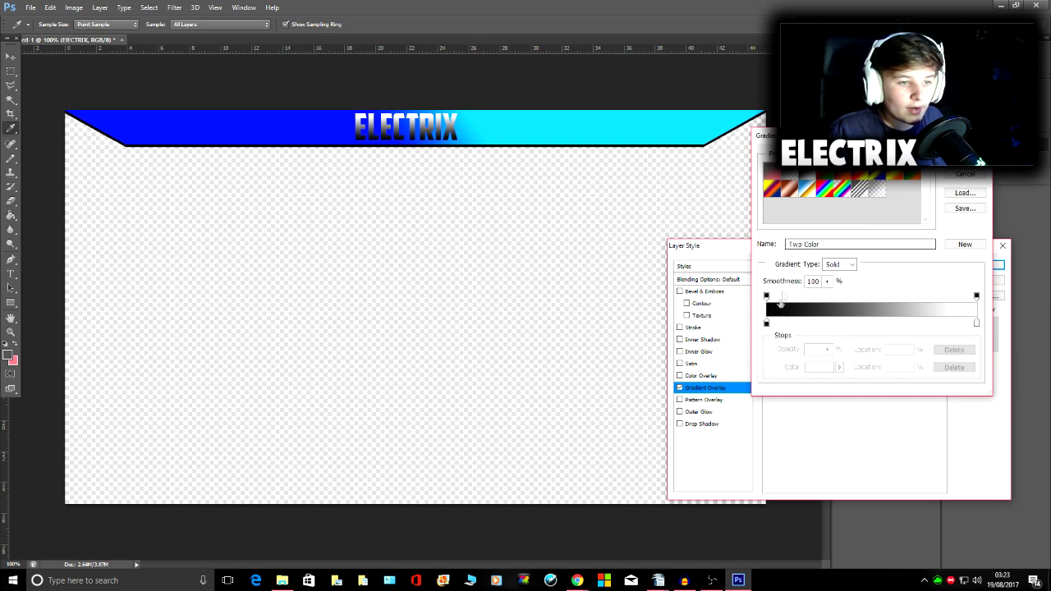
click(765, 323)
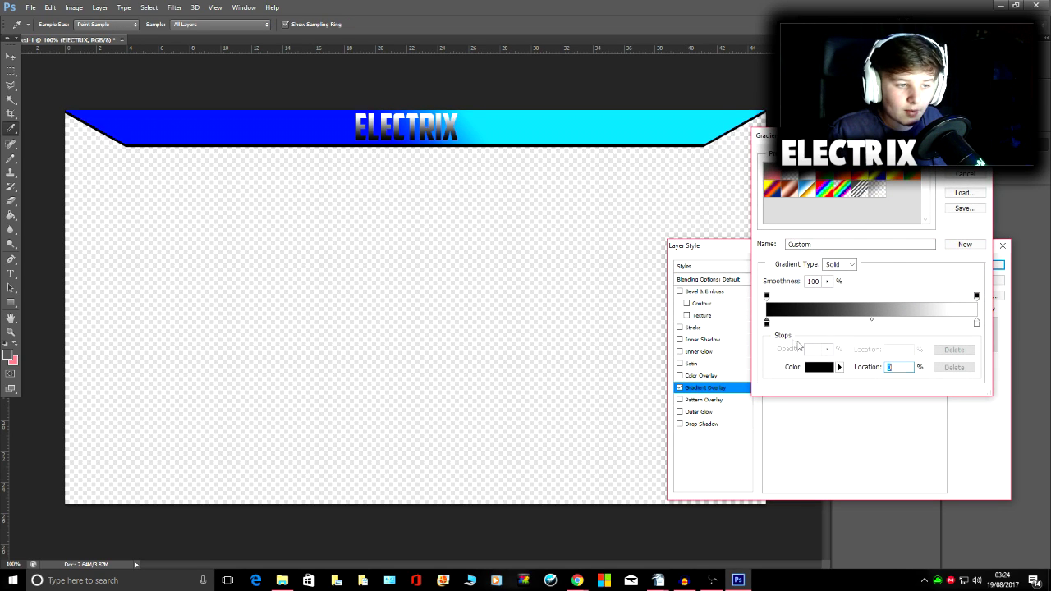
click(819, 367)
drag(626, 239, 588, 188)
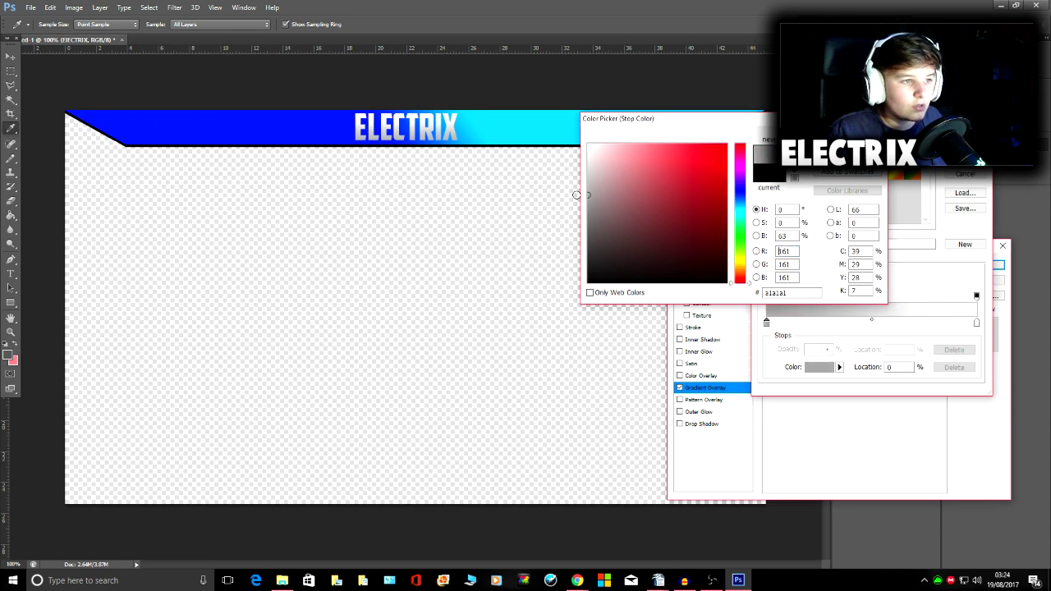
key(Return)
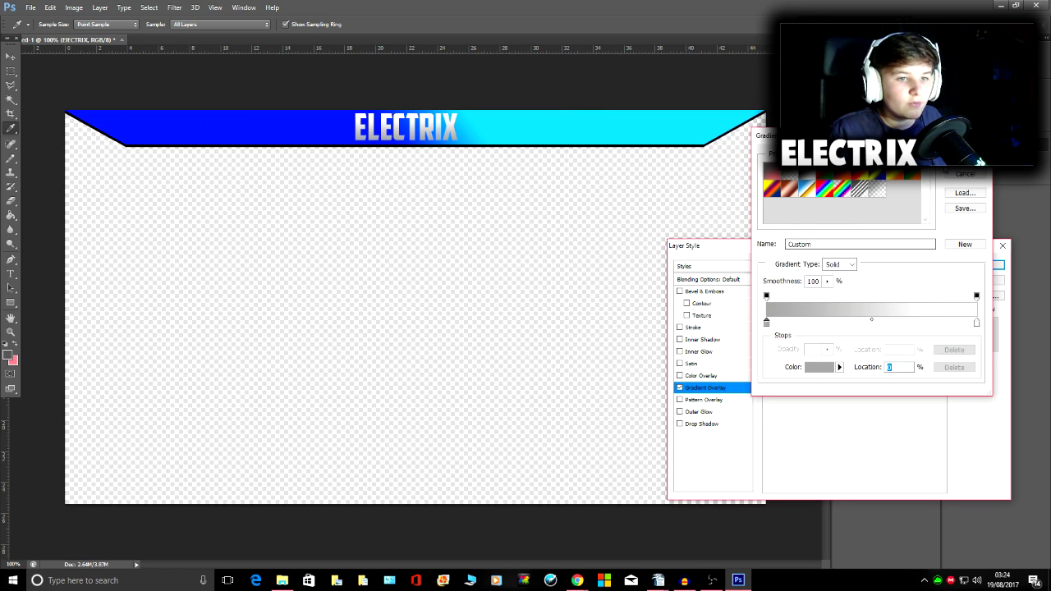
key(Return)
click(704, 425)
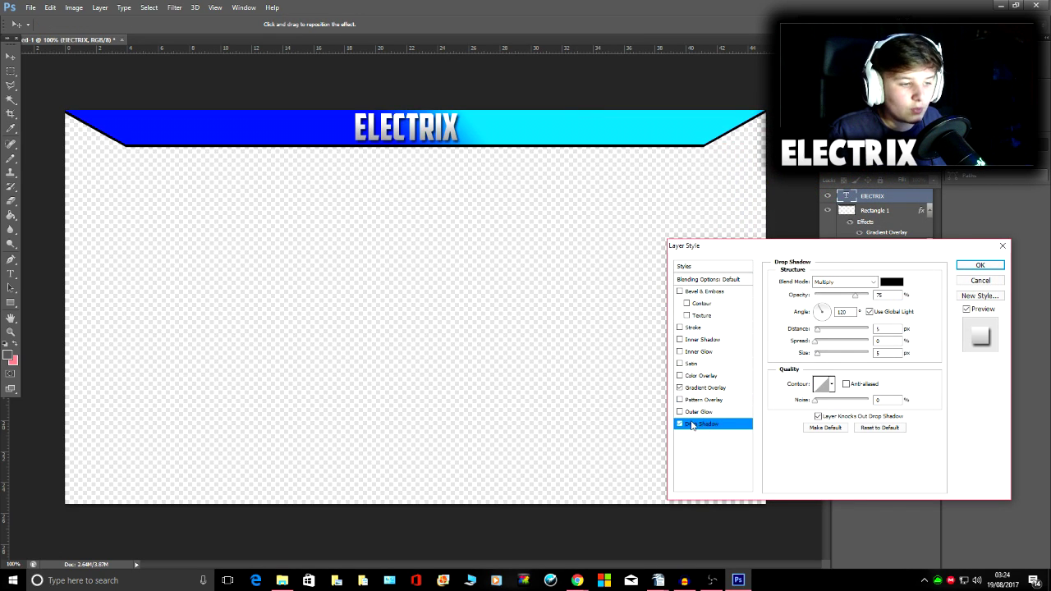
Step: Set the ELECTRIX drop shadow to 22% spread, 11 px size, 0 distance, 100% opacity
key(Tab)
key(Tab)
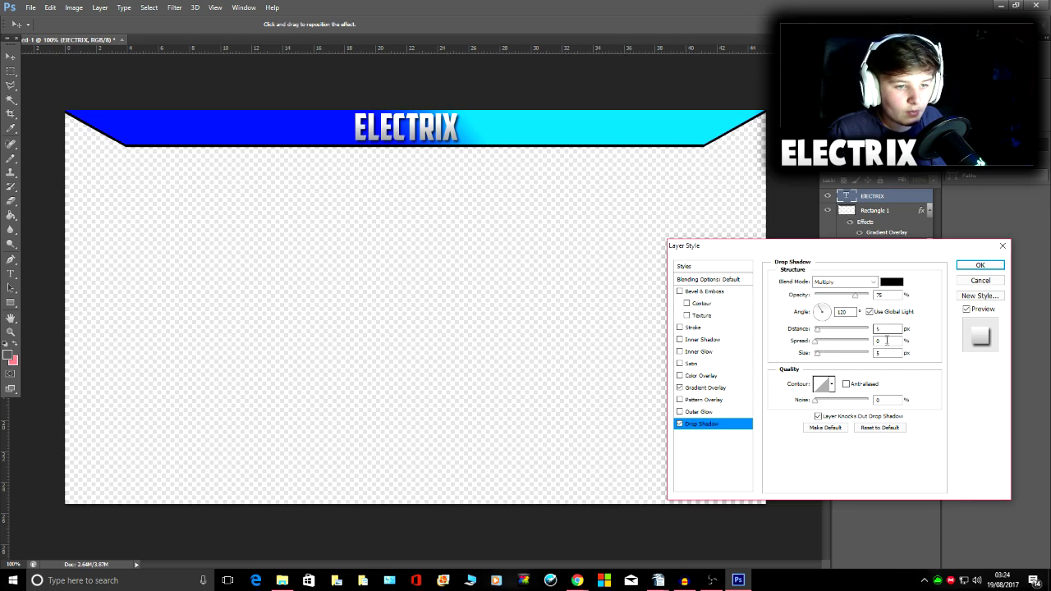
text(22)
key(Tab)
text(22)
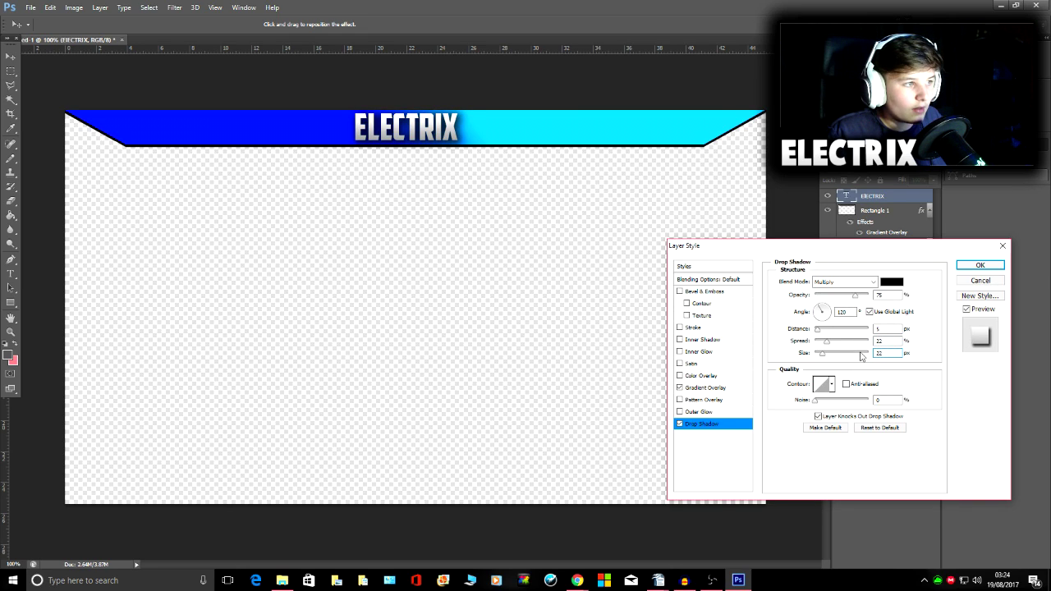
key(BackSpace)
text(11)
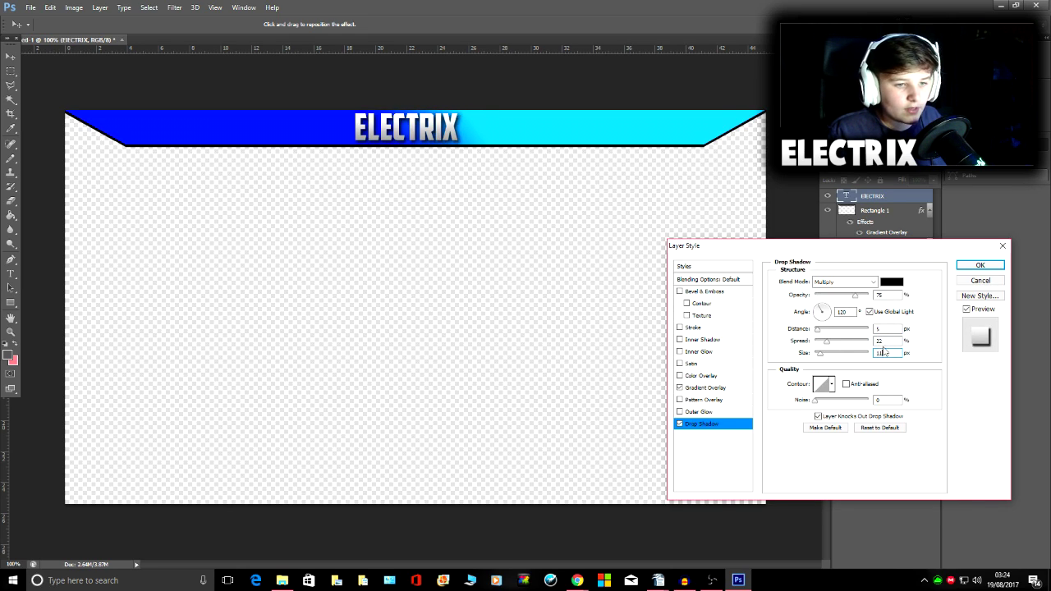
text(11)
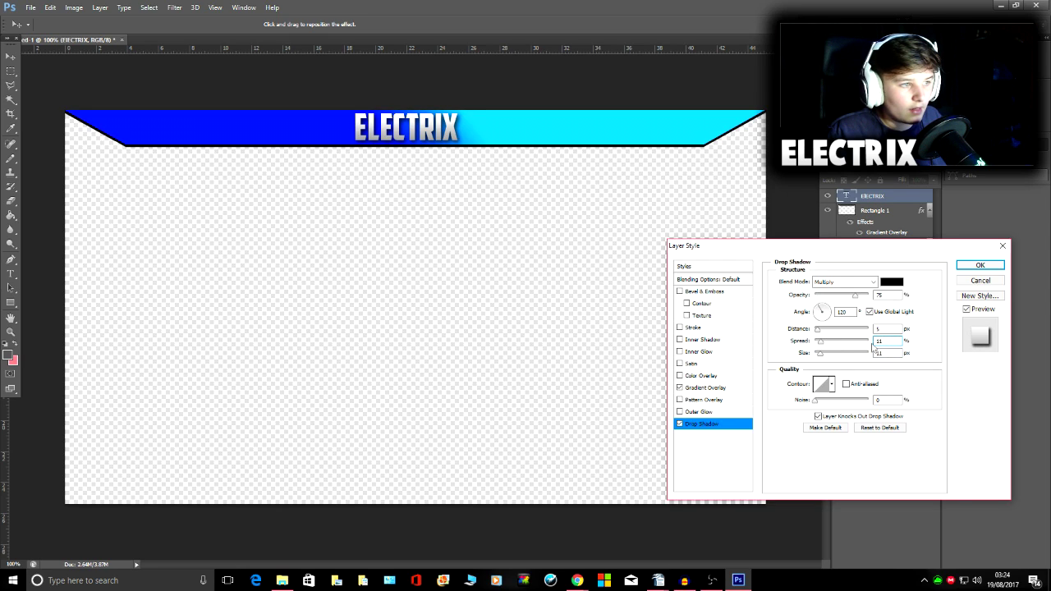
text(22)
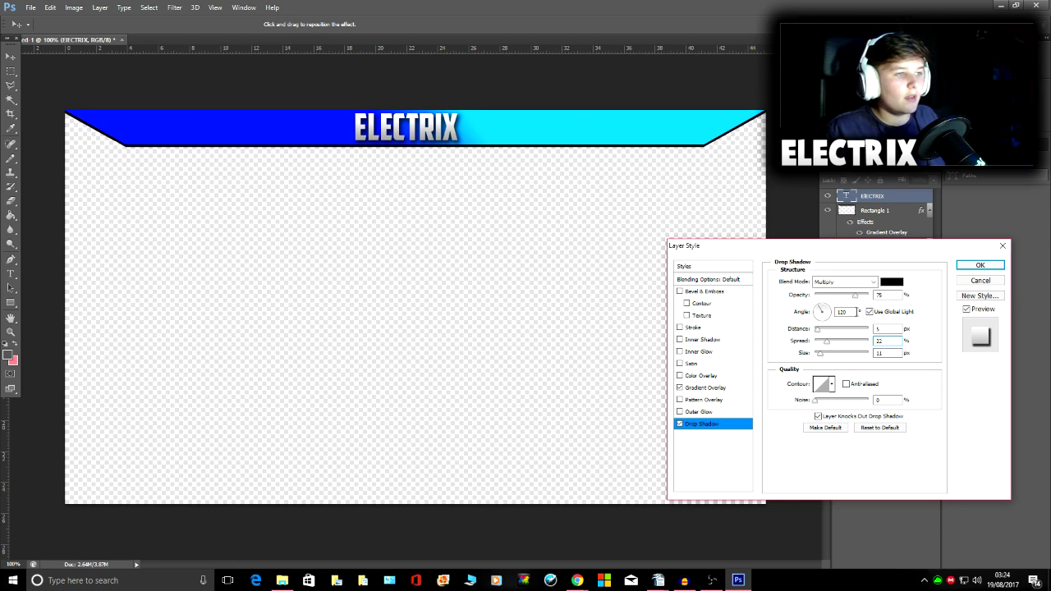
drag(828, 331, 813, 331)
drag(855, 297, 873, 300)
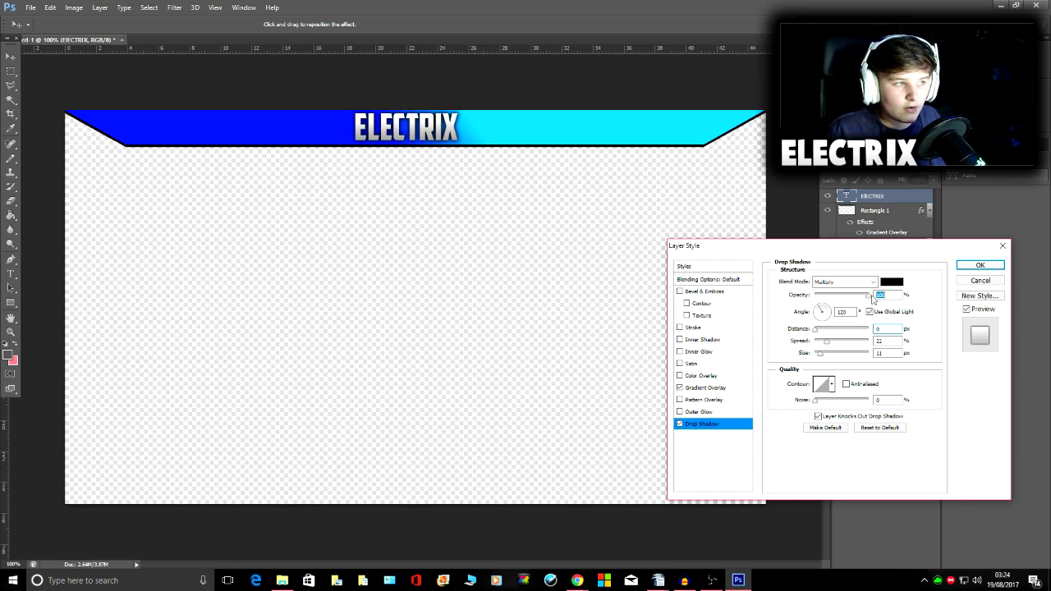
click(695, 351)
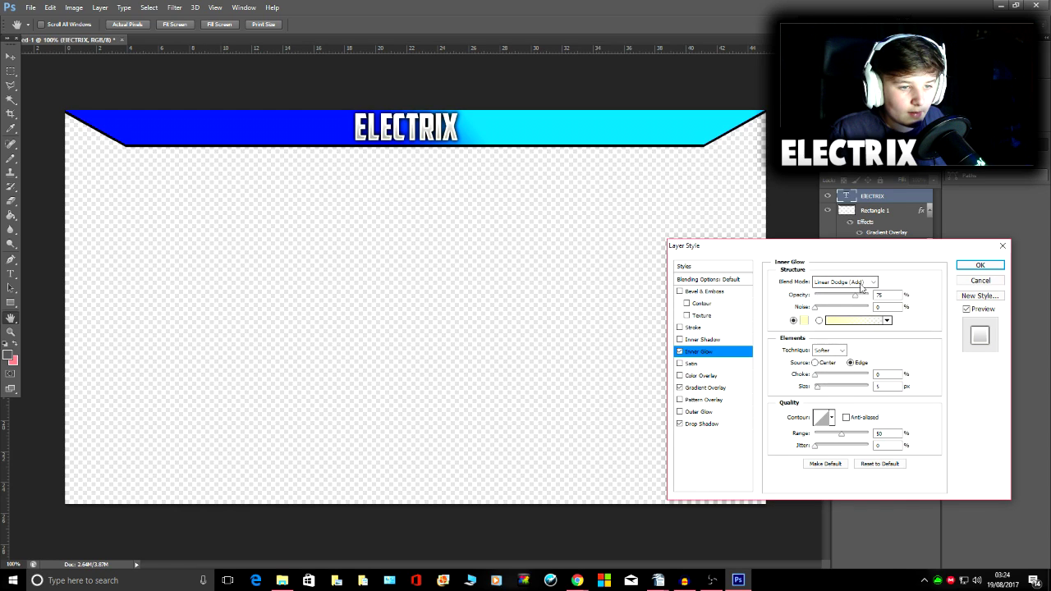
Step: Make the Inner Glow white with Normal blend, enlarge it slightly, and apply the style
click(846, 282)
click(853, 294)
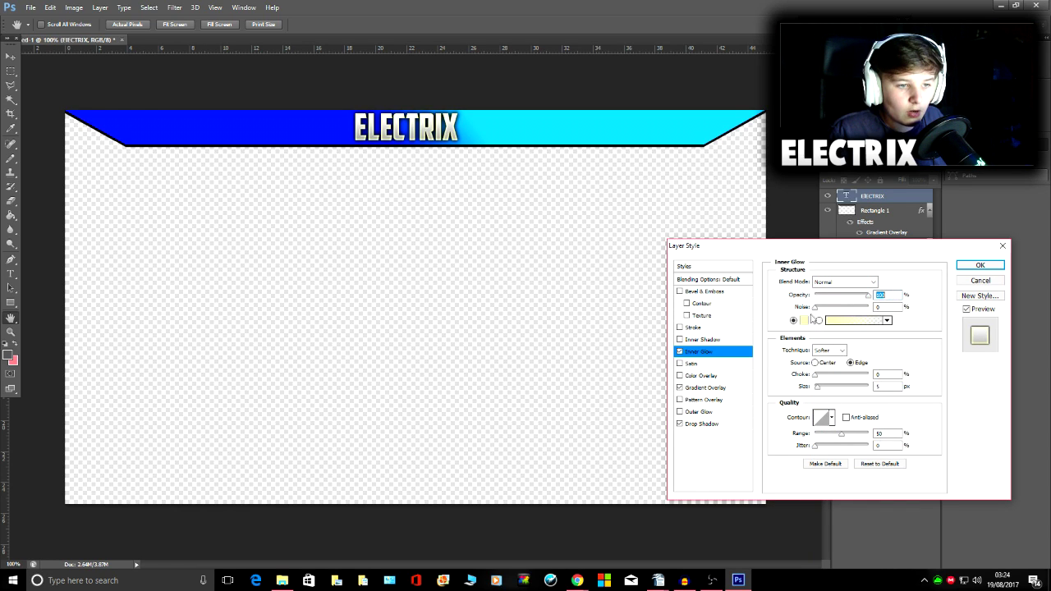
click(805, 320)
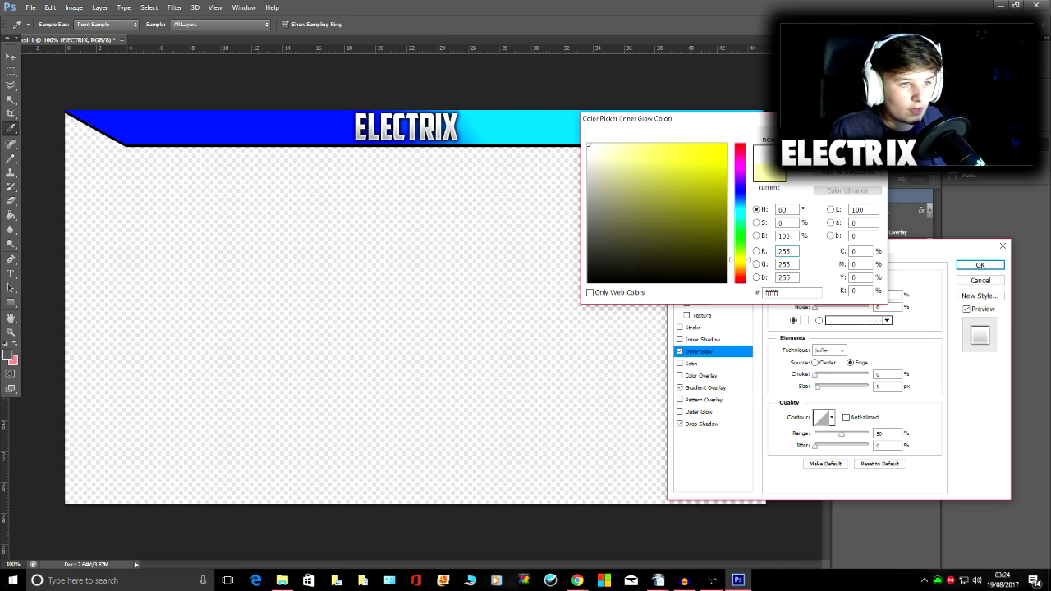
key(Return)
drag(819, 392, 819, 392)
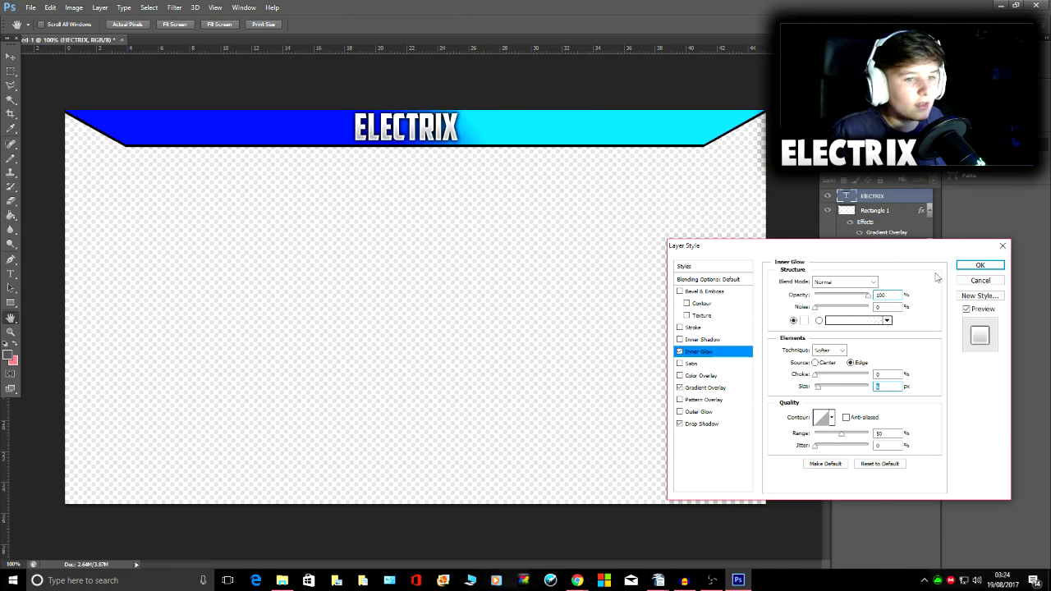
key(Return)
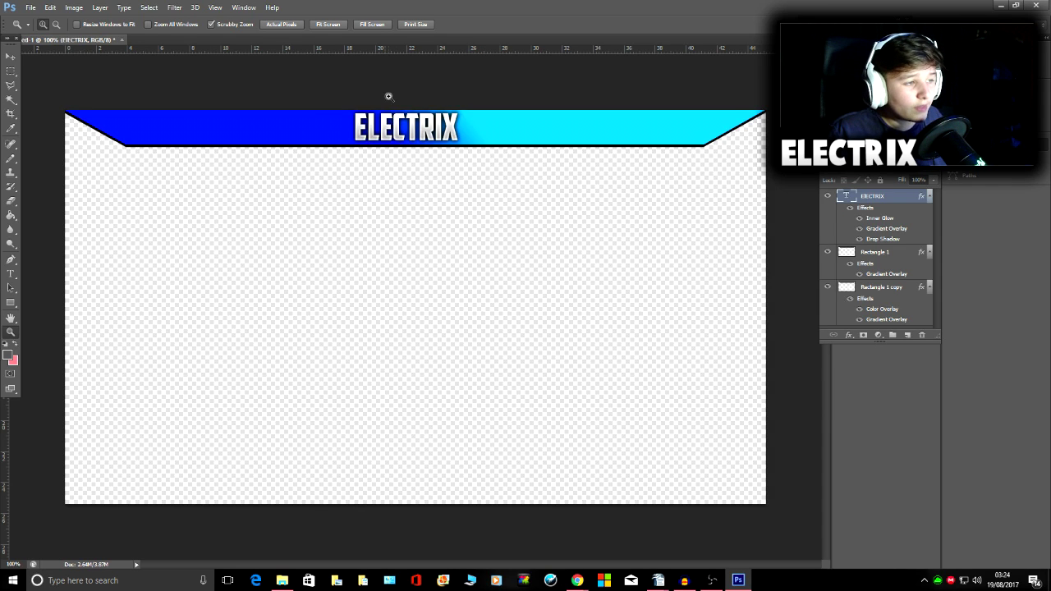
Step: Place the Twitter icon, shrink it onto the banner's right end, and commit
click(30, 7)
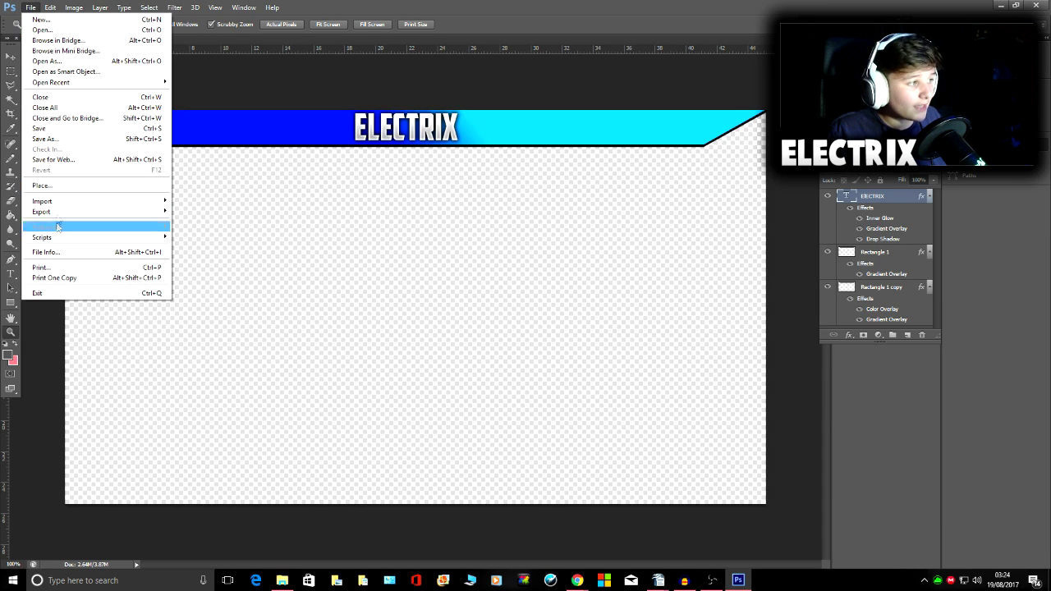
click(59, 186)
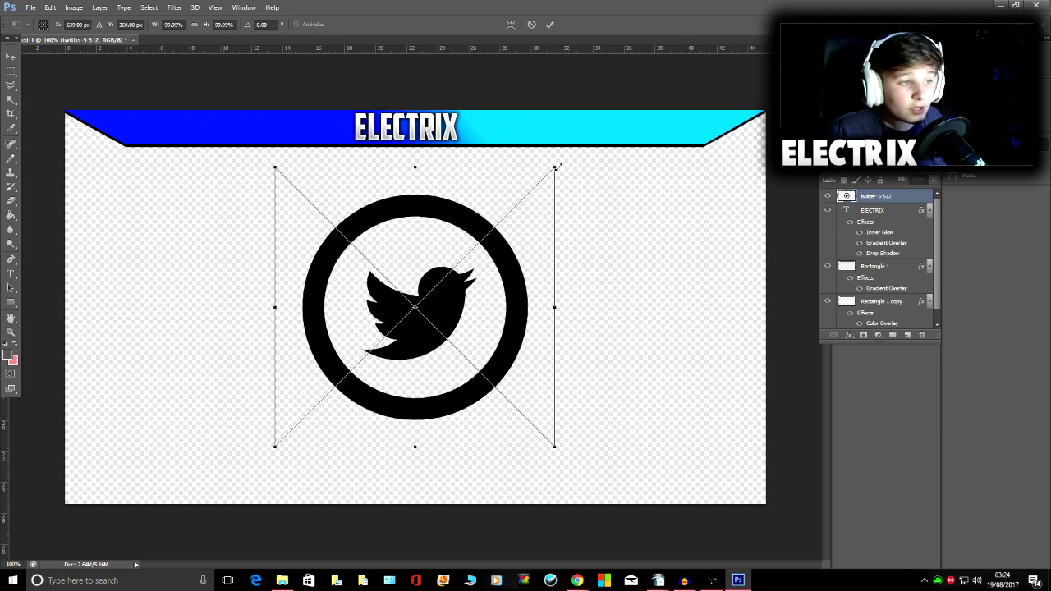
drag(559, 166, 667, 124)
click(548, 25)
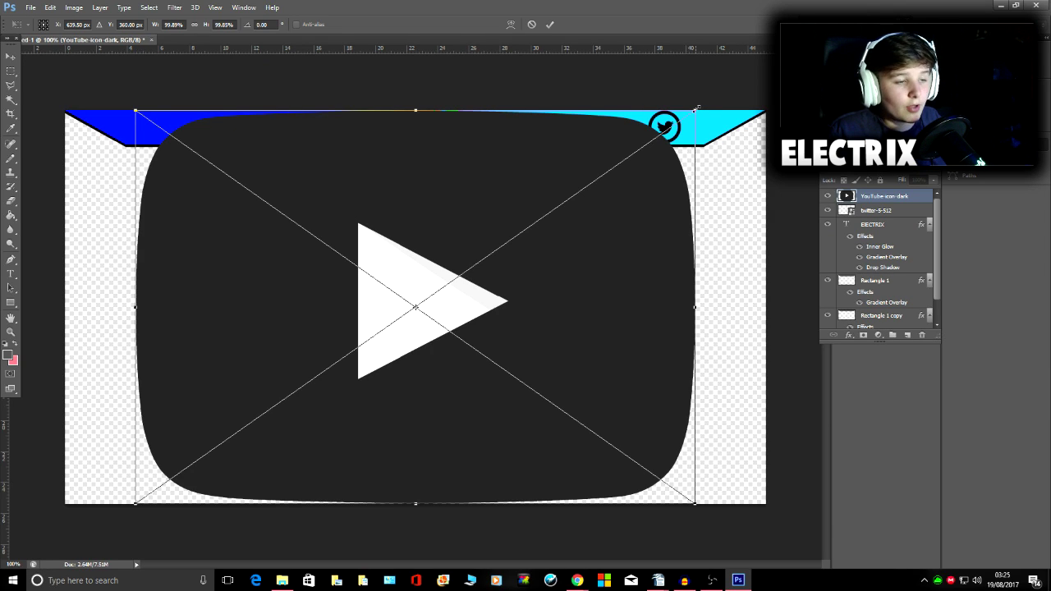
Step: Scale the placed YouTube icon down, position it on the banner's left end, and commit
drag(696, 107, 277, 411)
drag(202, 425, 229, 133)
drag(305, 111, 159, 125)
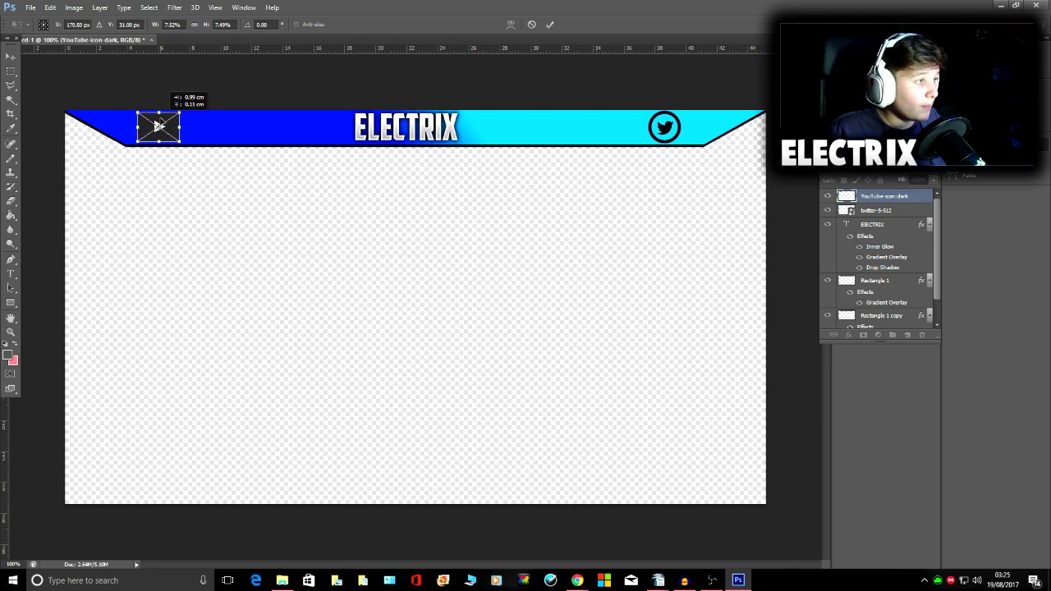
click(550, 24)
key(z)
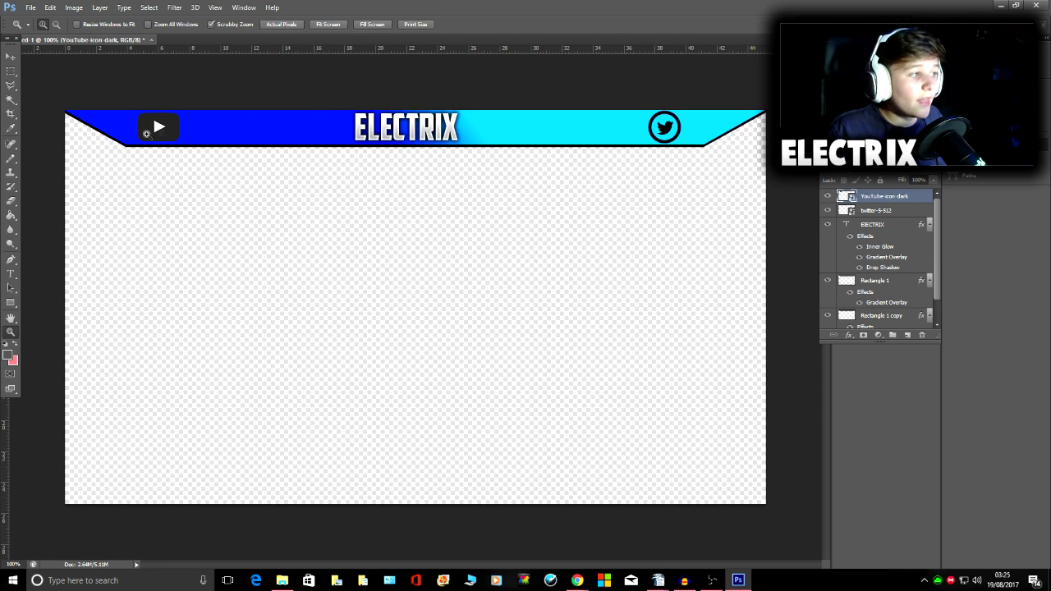
Step: Select the Twitter icon to move it closer to the banner's right end
click(30, 8)
click(11, 55)
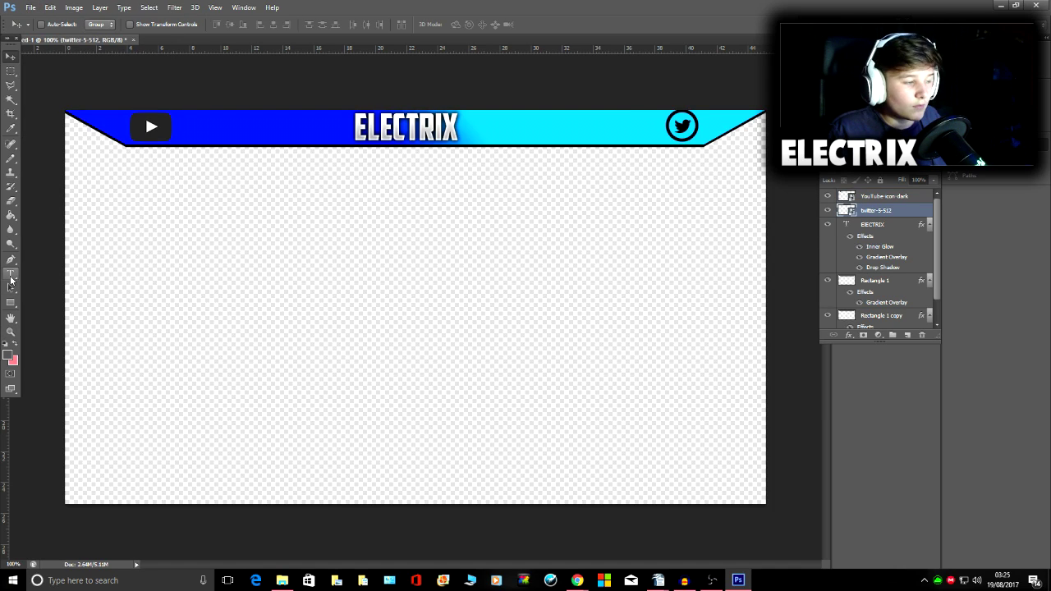